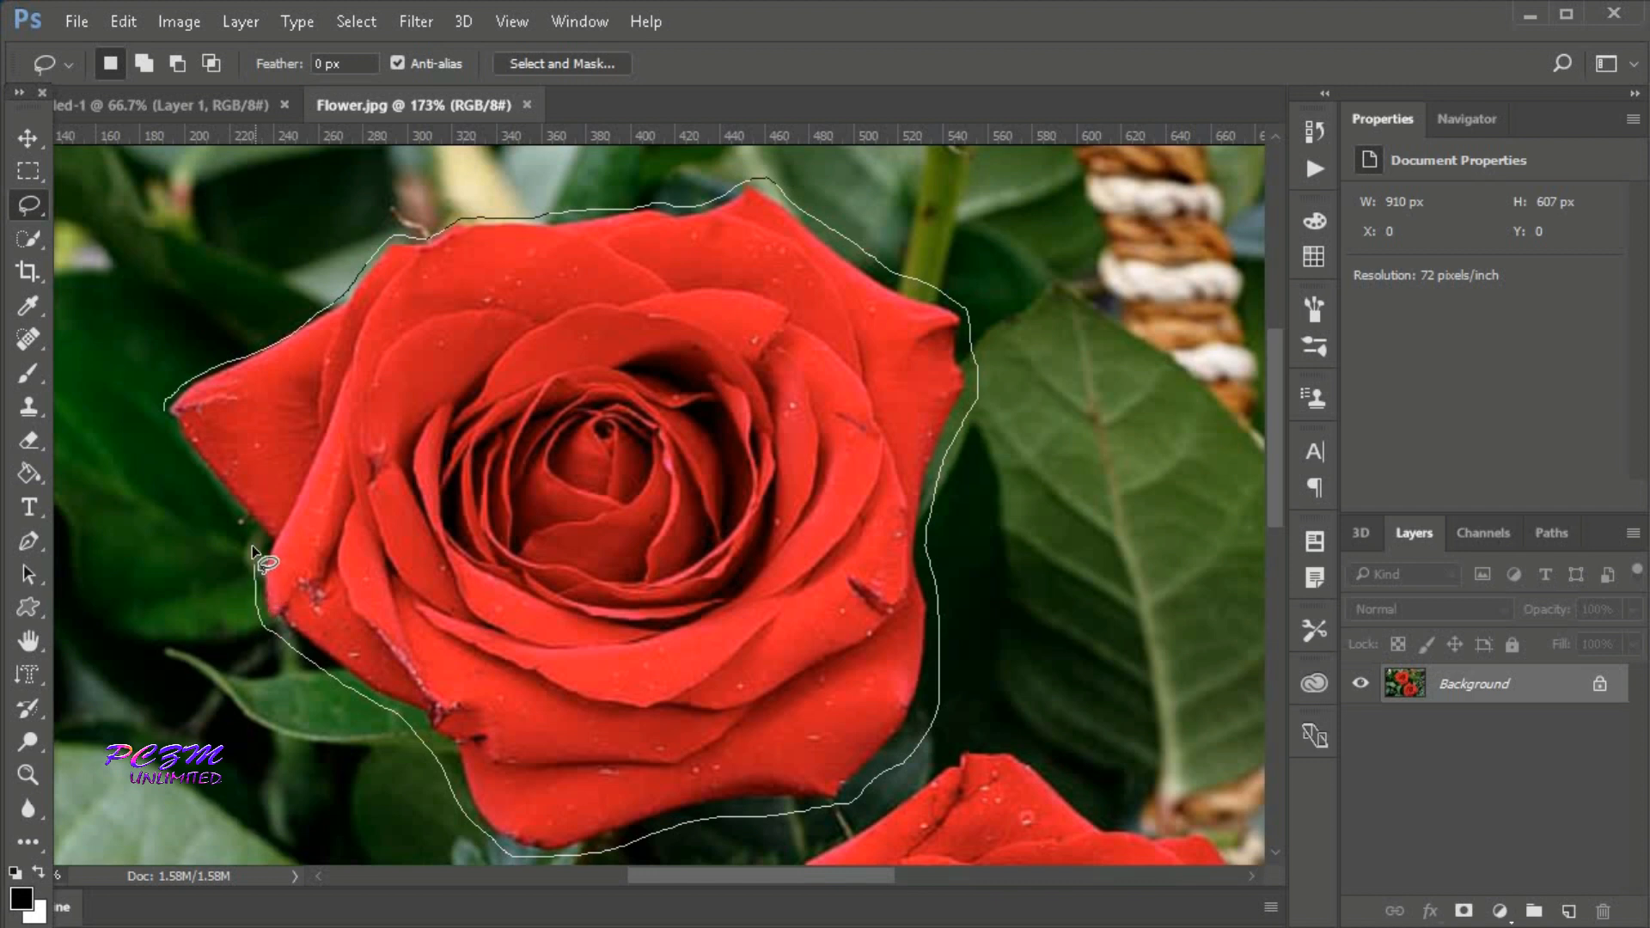
Step: Draw a rough freehand Lasso selection around the whole upper rose
{"action": "left_click_drag", "start_coordinate": [166, 411], "coordinate": [167, 413]}
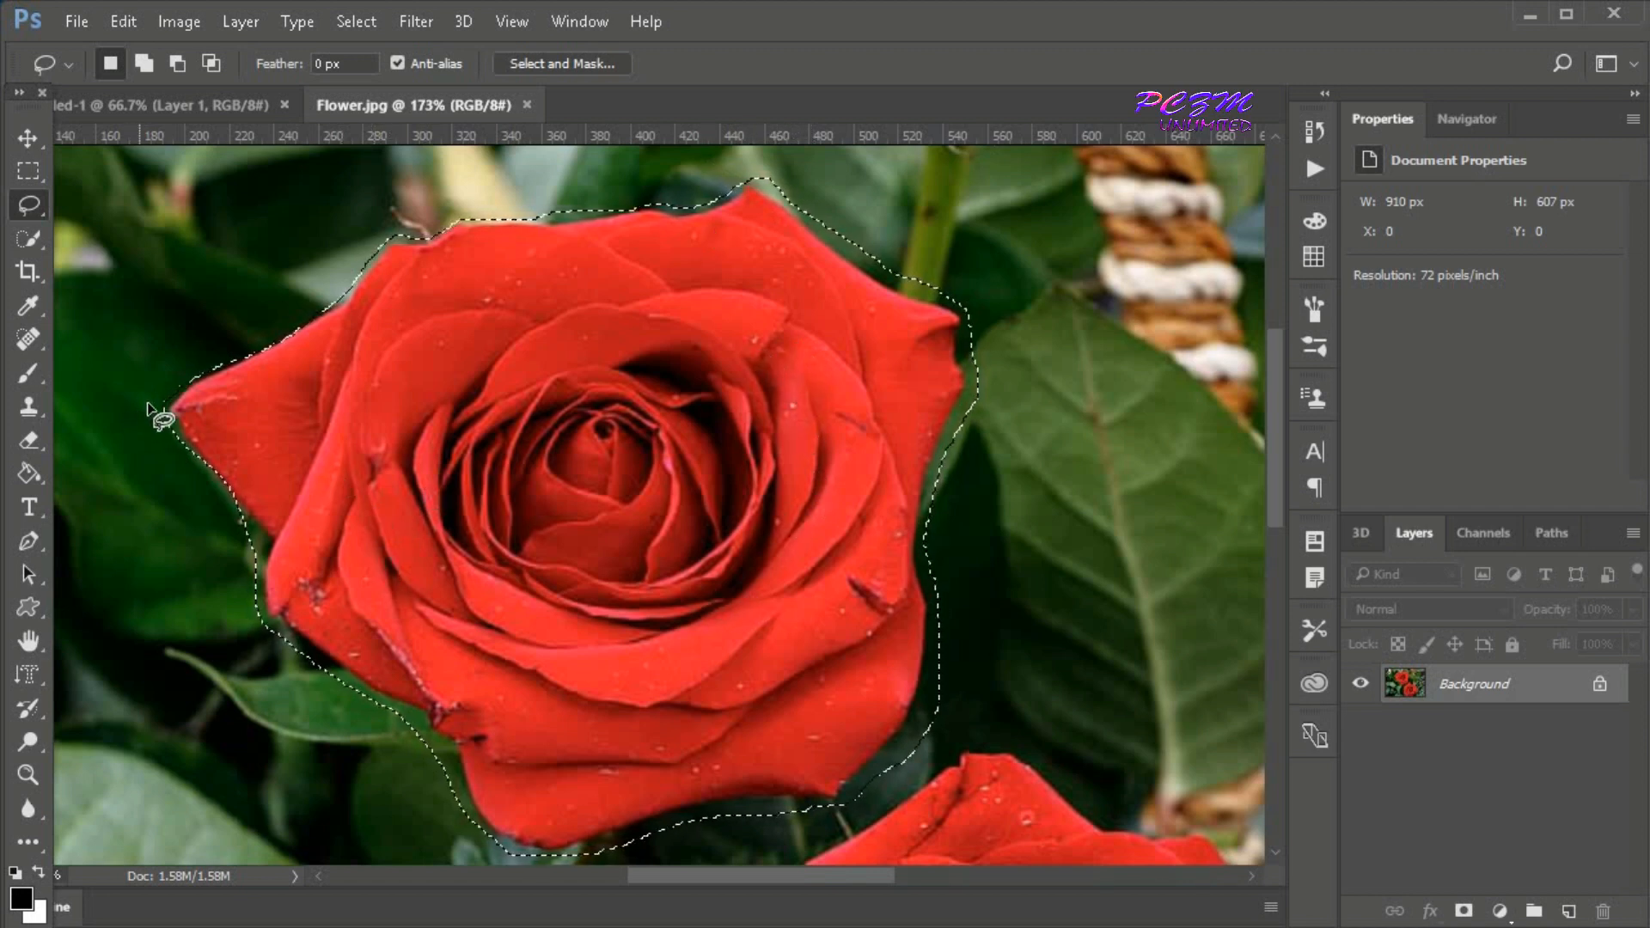
{"action": "scroll", "coordinate": [153, 455], "scroll_direction": "up", "scroll_amount": 4}
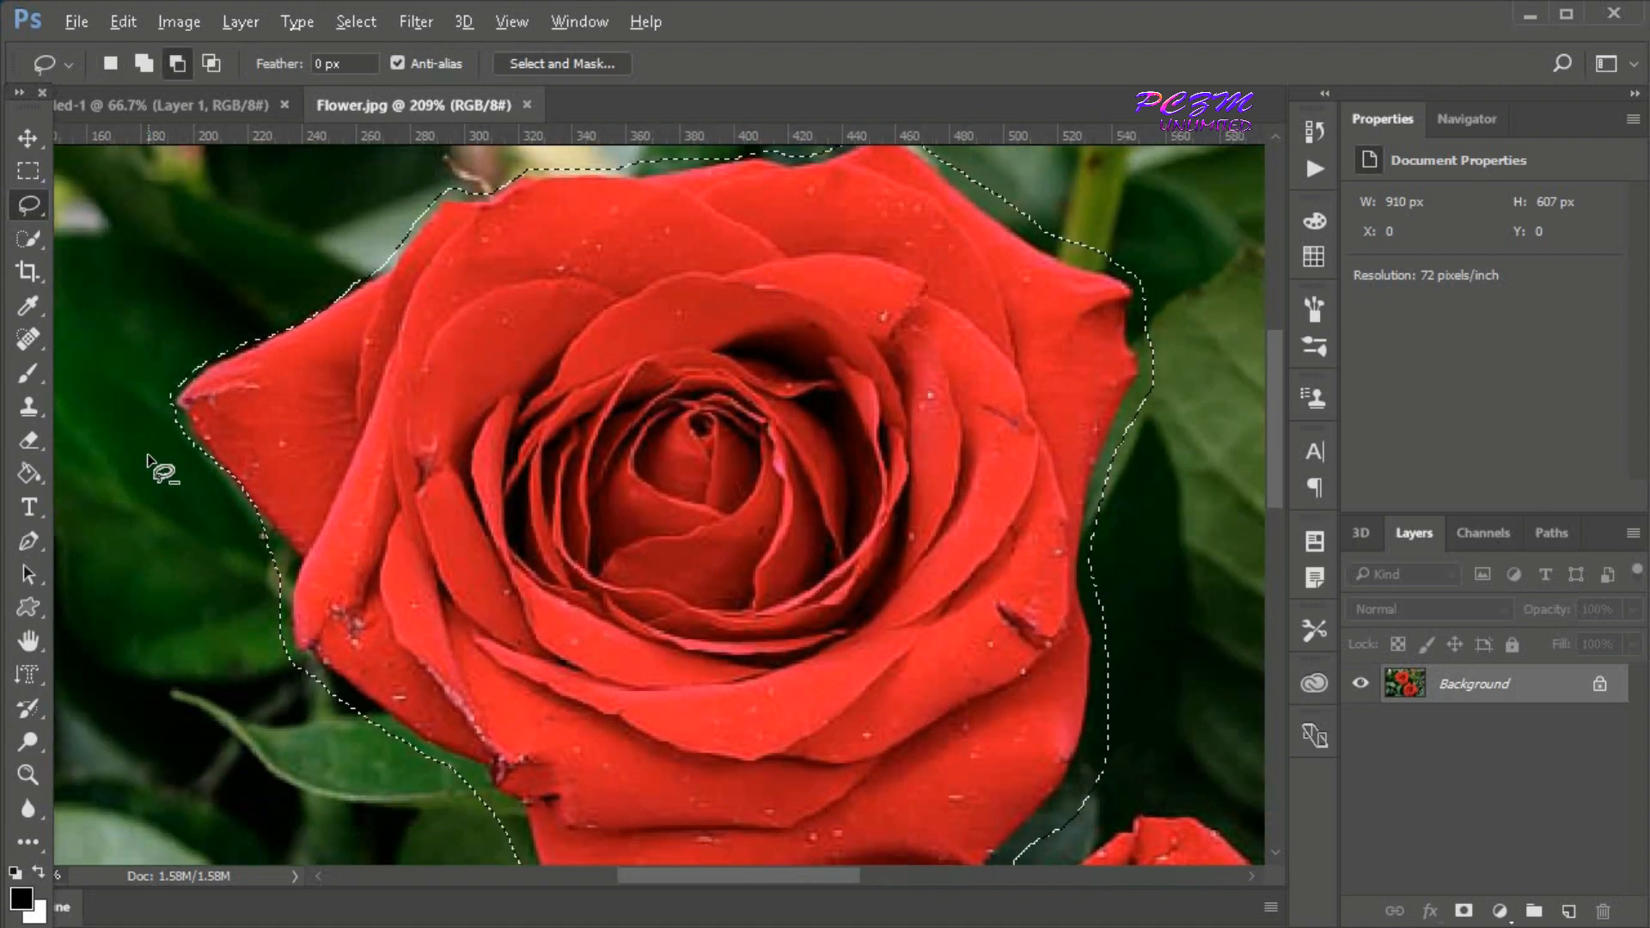
{"action": "scroll", "coordinate": [153, 464], "scroll_direction": "up", "scroll_amount": 3}
{"action": "scroll", "coordinate": [159, 469], "scroll_direction": "down", "scroll_amount": 2}
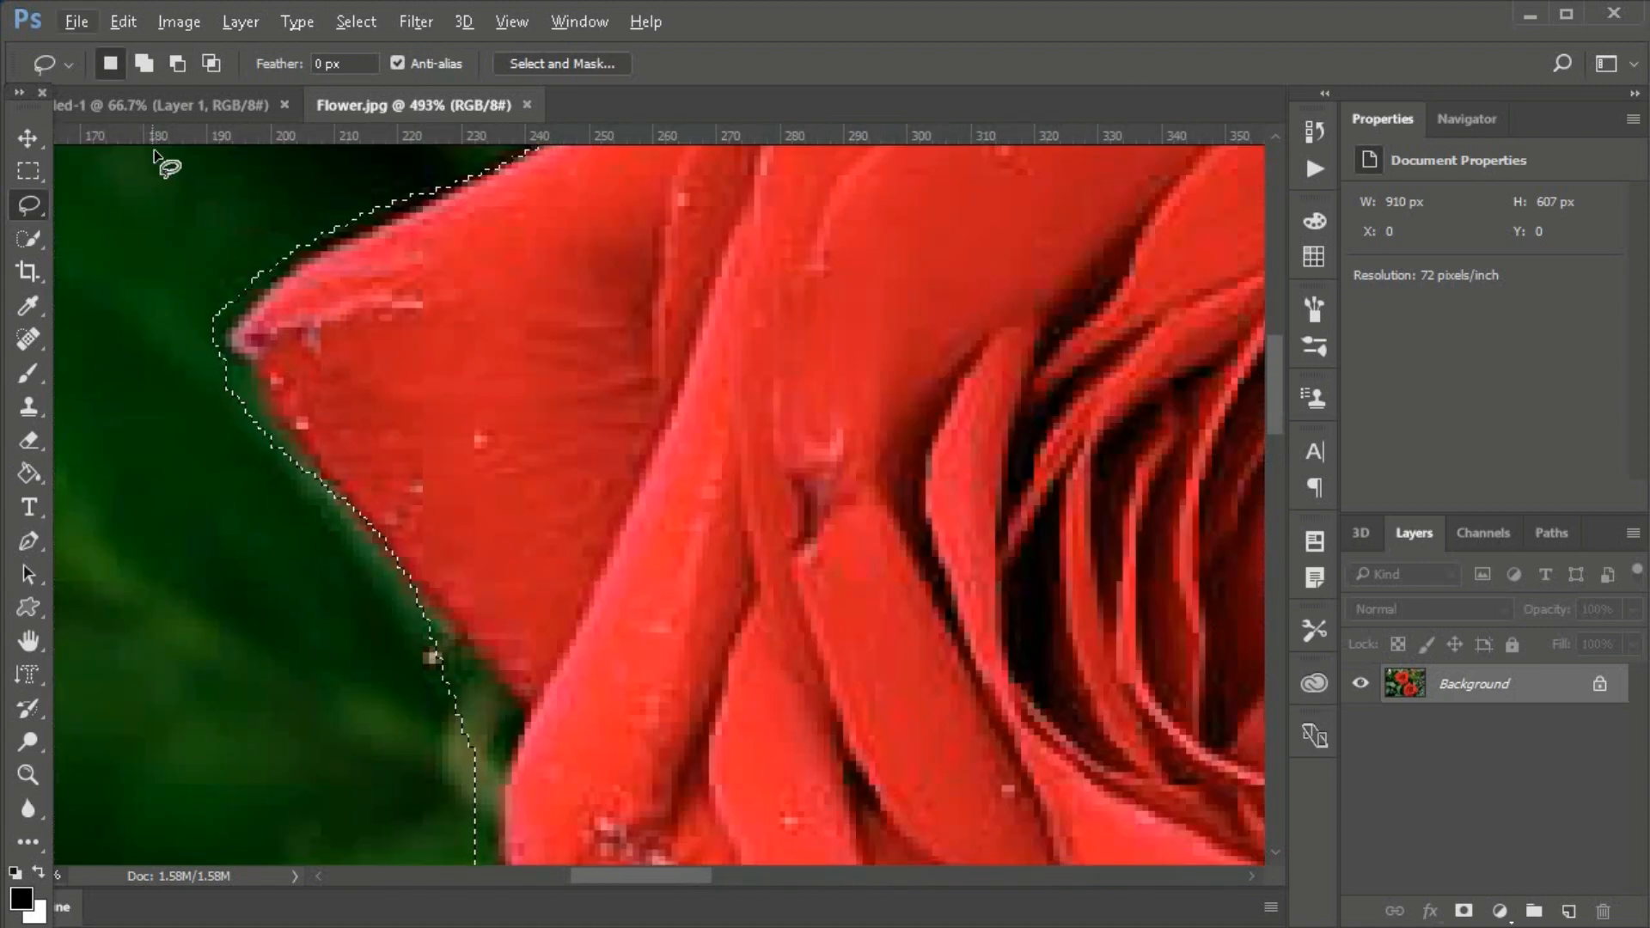
Step: Try the Lasso's new, add-to and subtract-from selection modes along the edge of the rose's pointed petal
{"action": "left_click", "coordinate": [143, 63]}
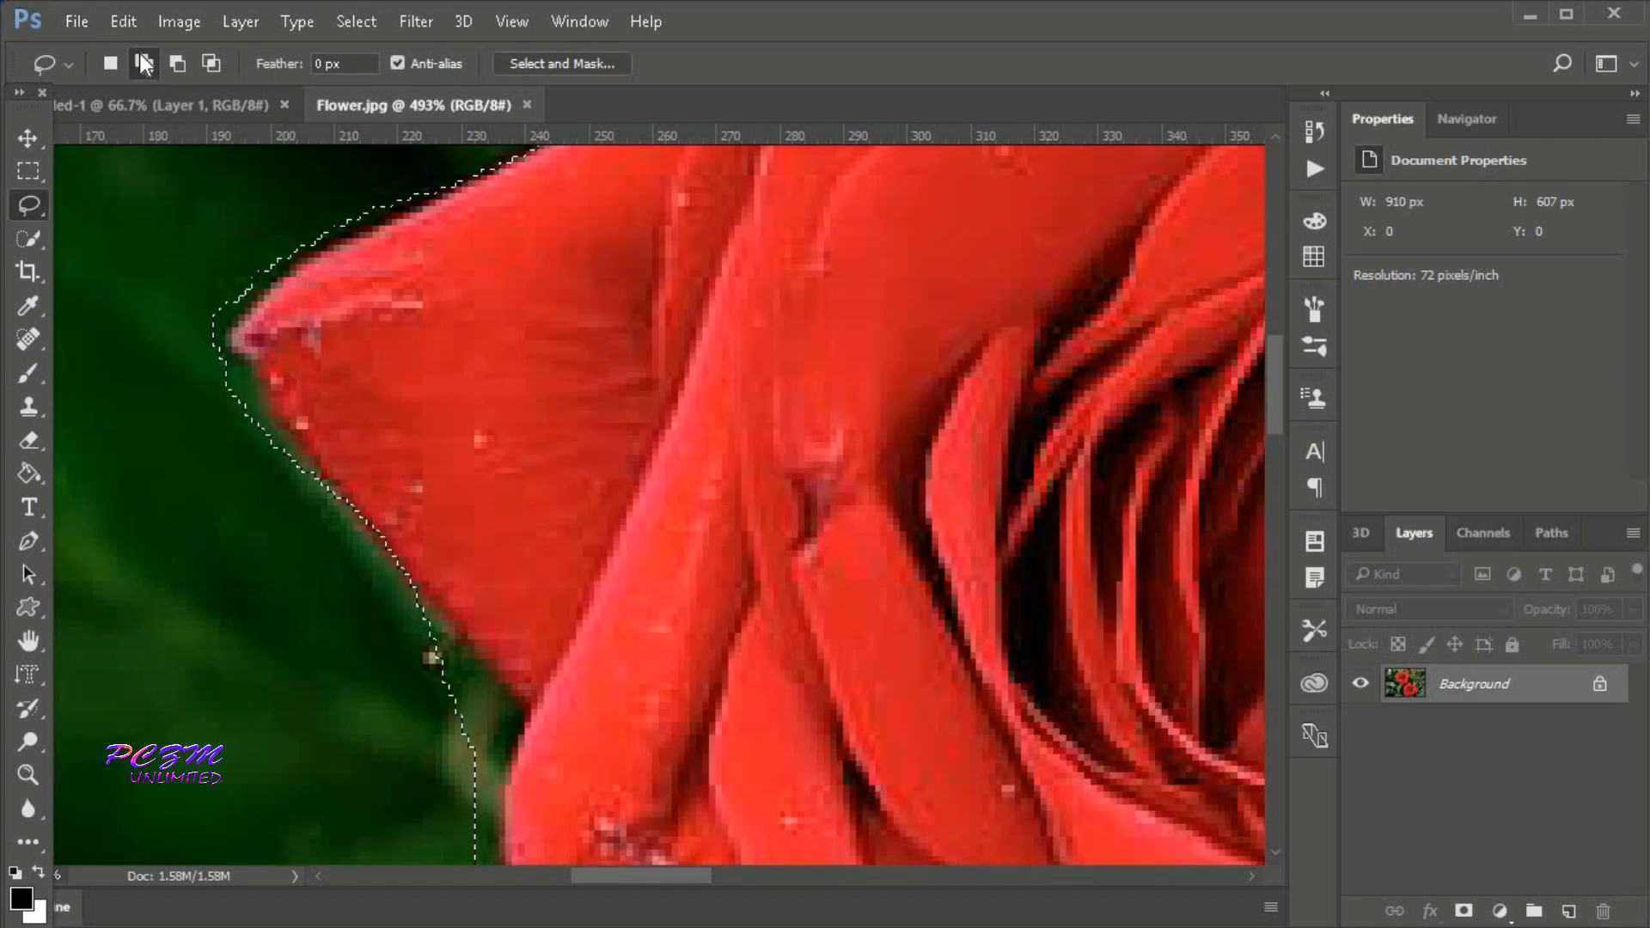
{"action": "left_click", "coordinate": [111, 65]}
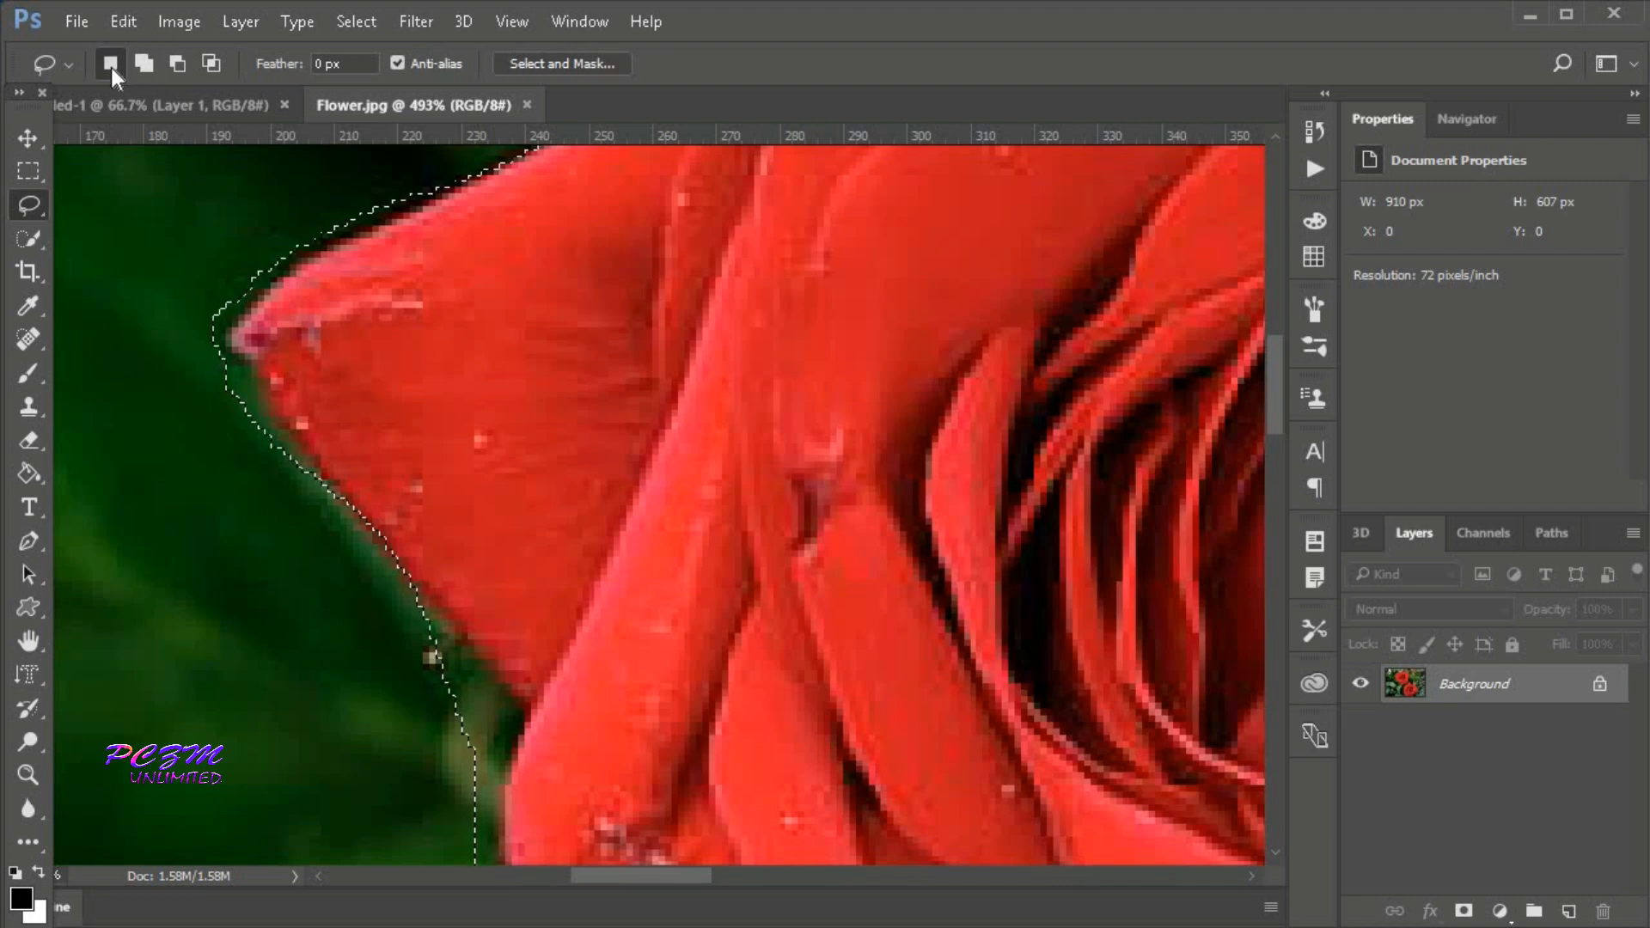
{"action": "key", "text": "shift"}
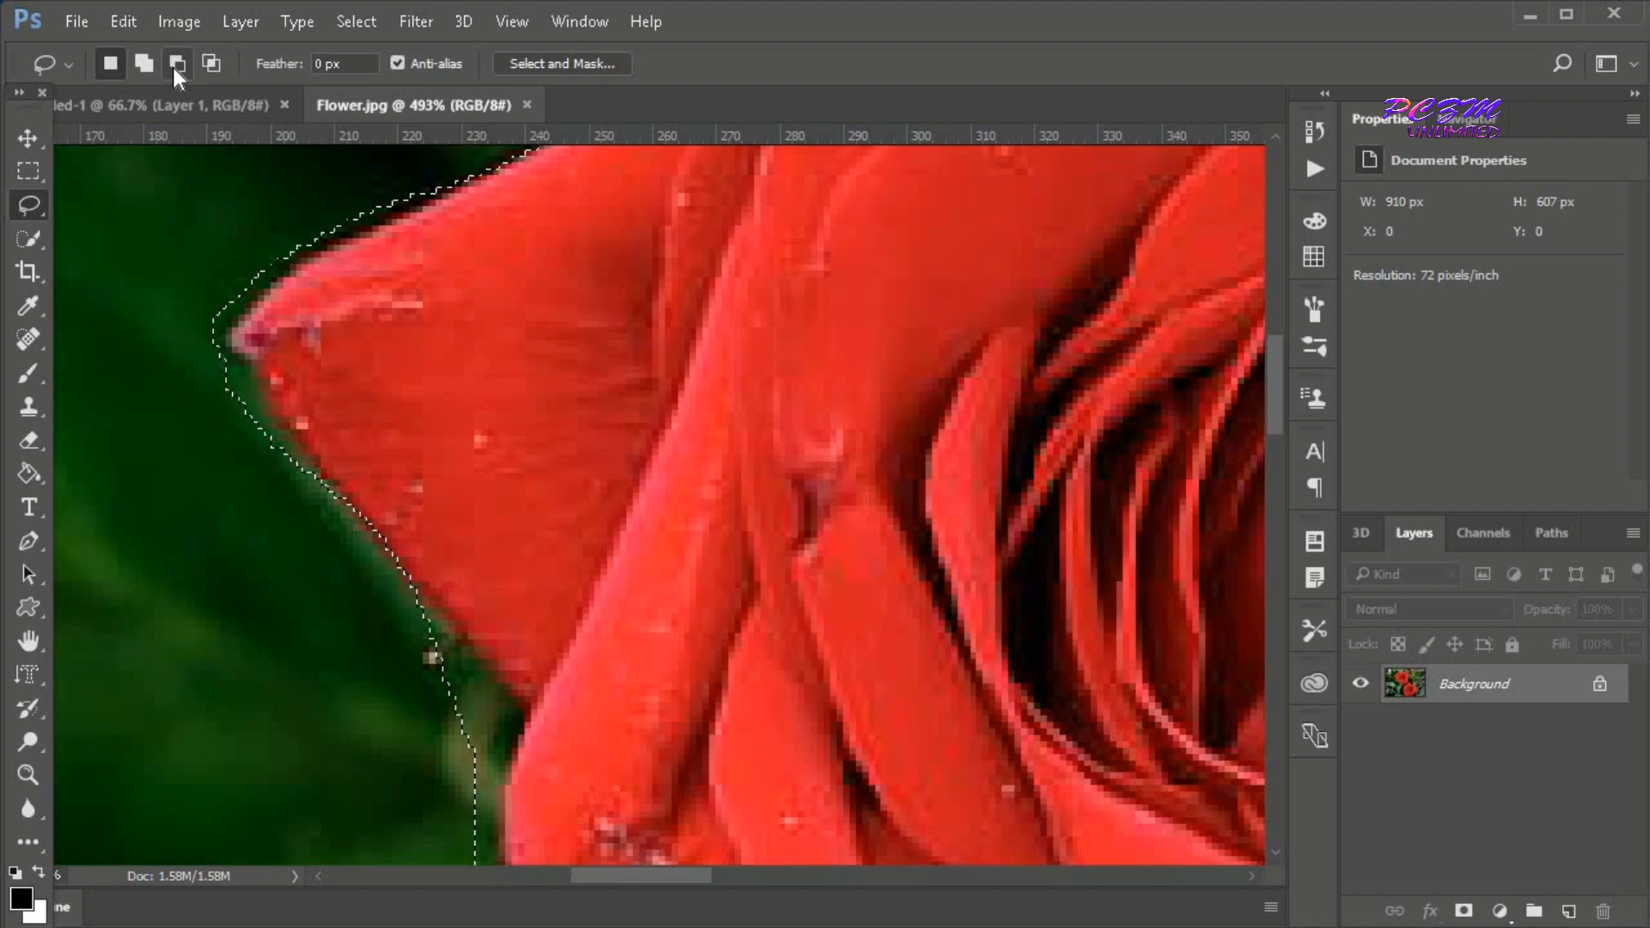
{"action": "key", "text": "alt"}
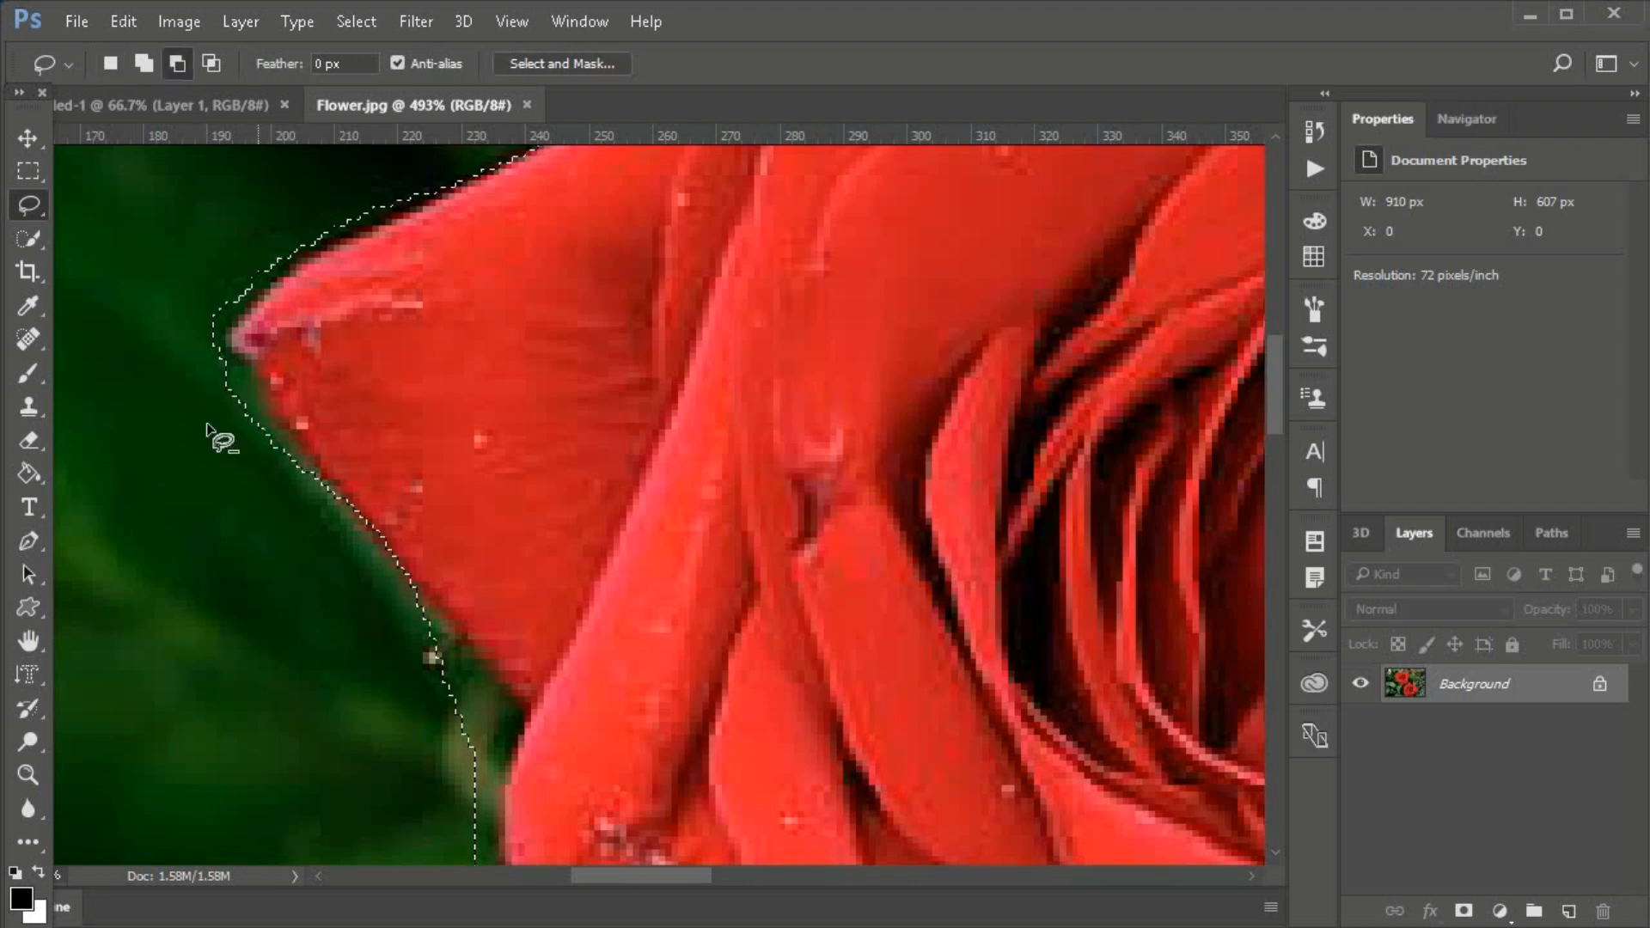
{"action": "left_click", "coordinate": [109, 63]}
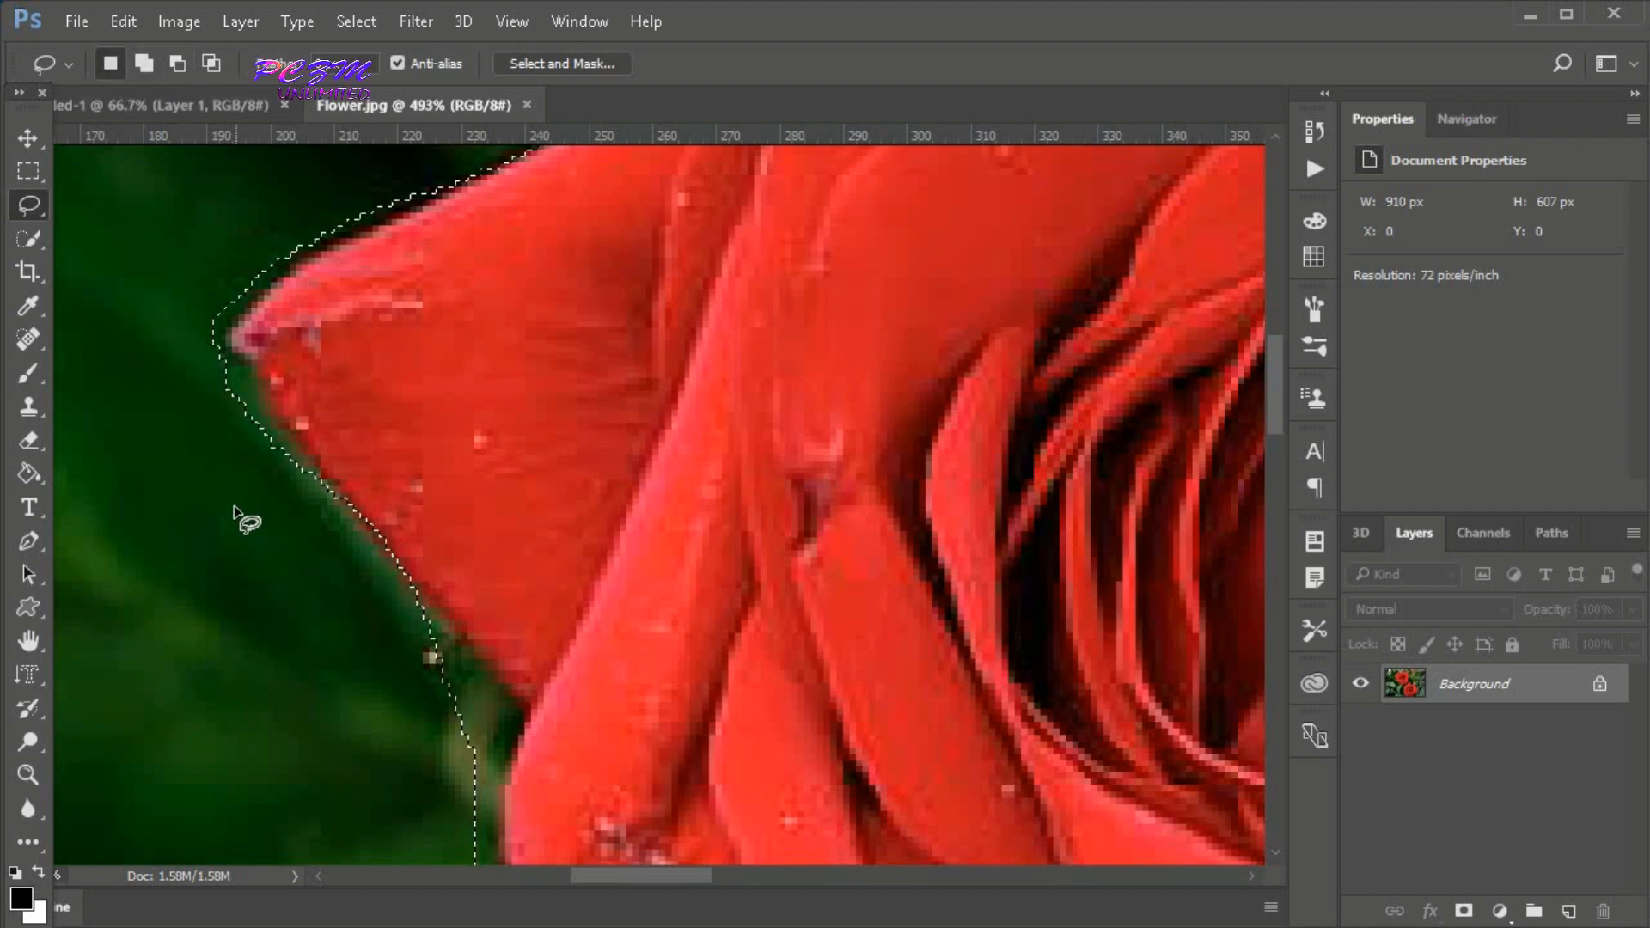
{"action": "key", "text": "alt"}
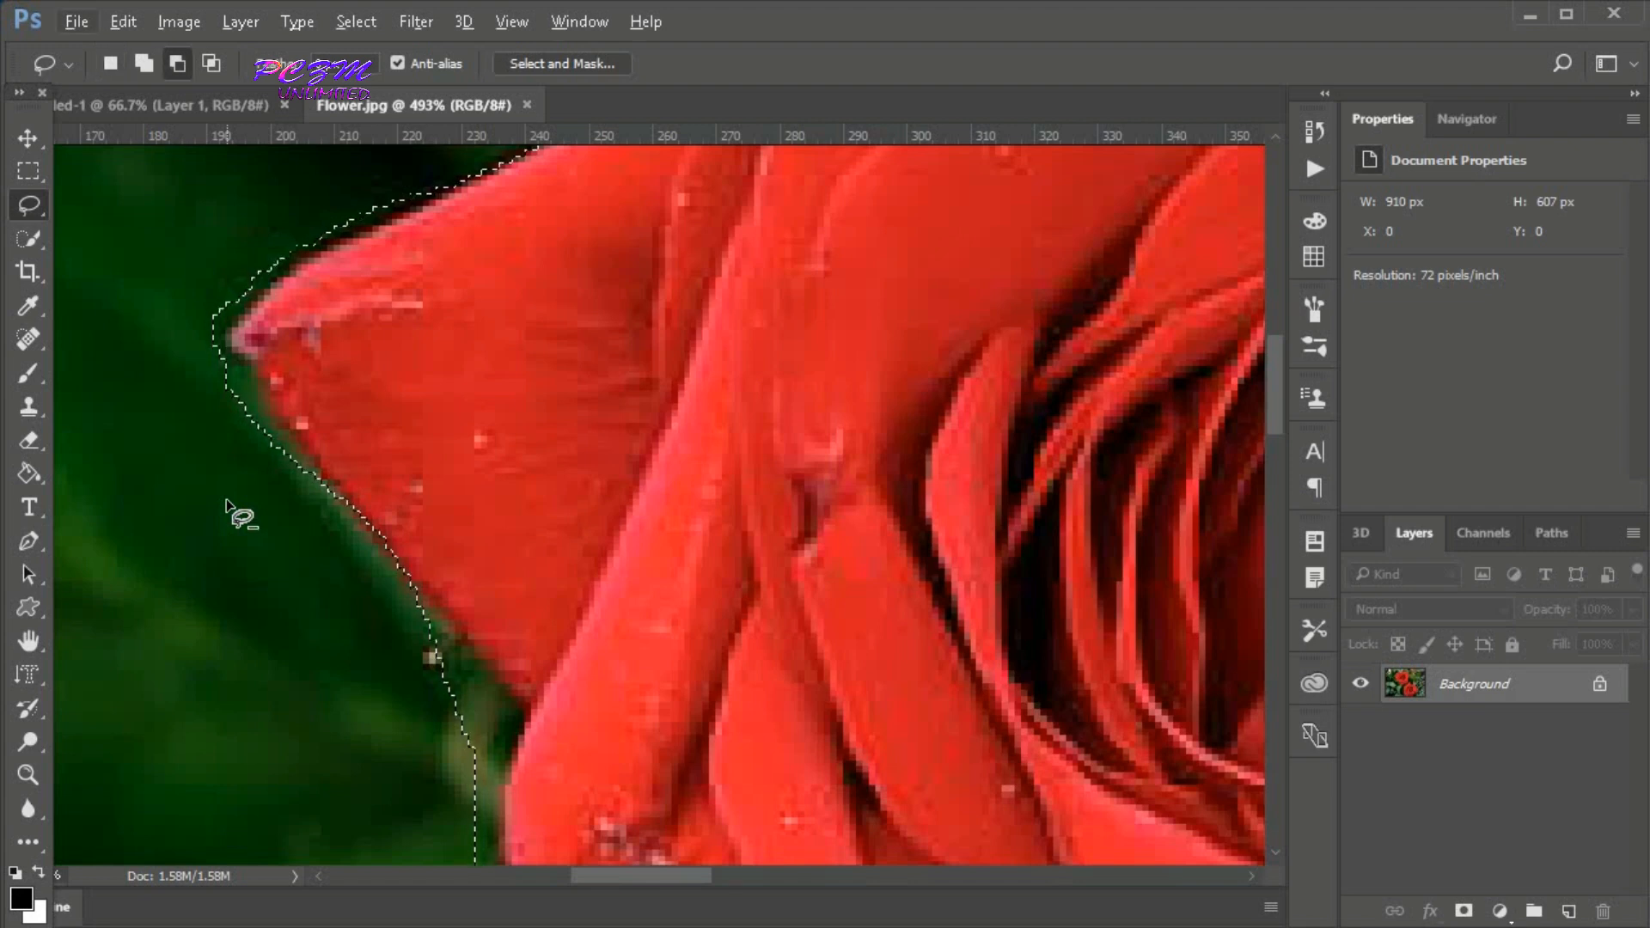
{"action": "key", "text": "alt"}
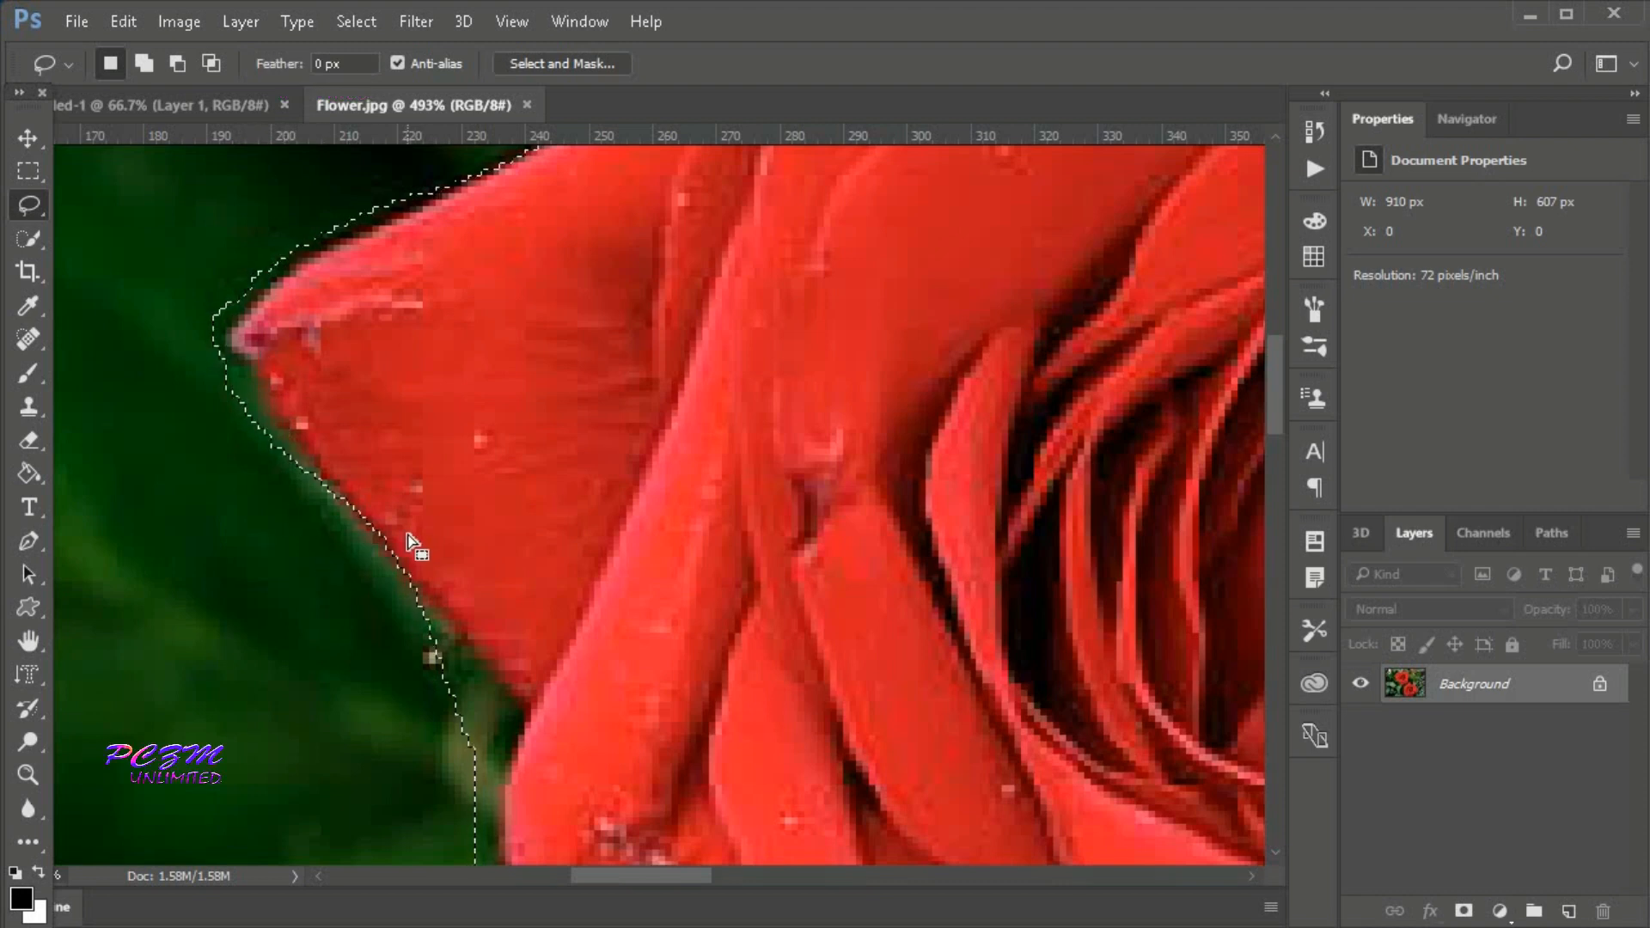
{"action": "key", "text": "shift"}
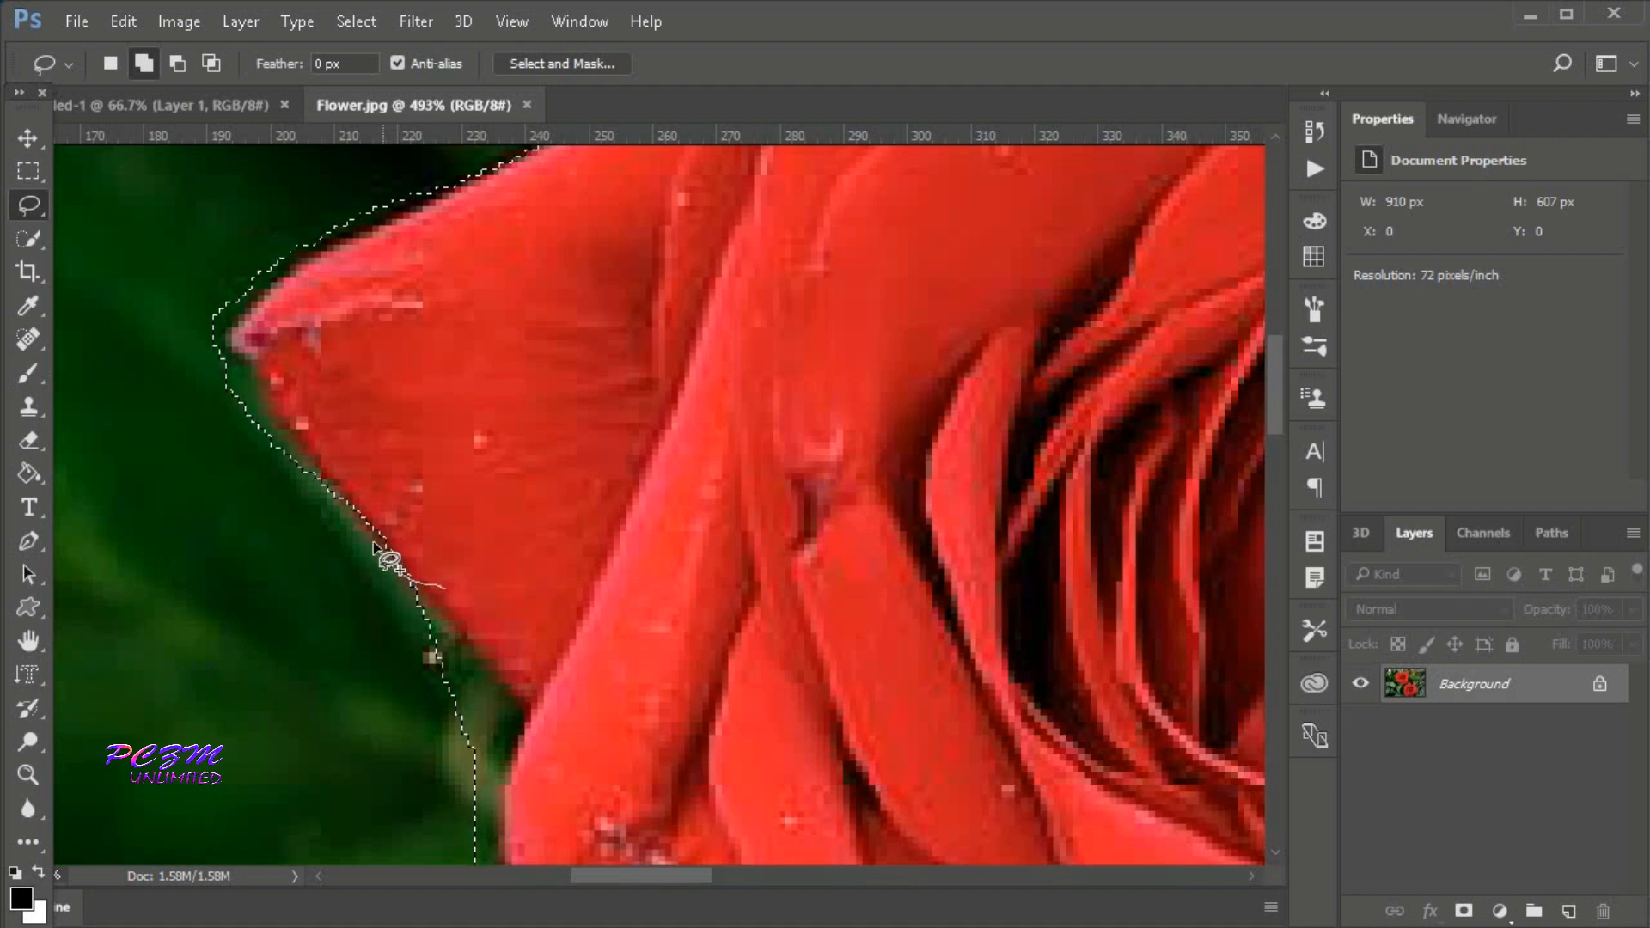
{"action": "mouse_move", "coordinate": [343, 498]}
{"action": "left_mouse_down"}
{"action": "mouse_move", "coordinate": [323, 456]}
{"action": "mouse_move", "coordinate": [363, 450]}
{"action": "left_mouse_up"}
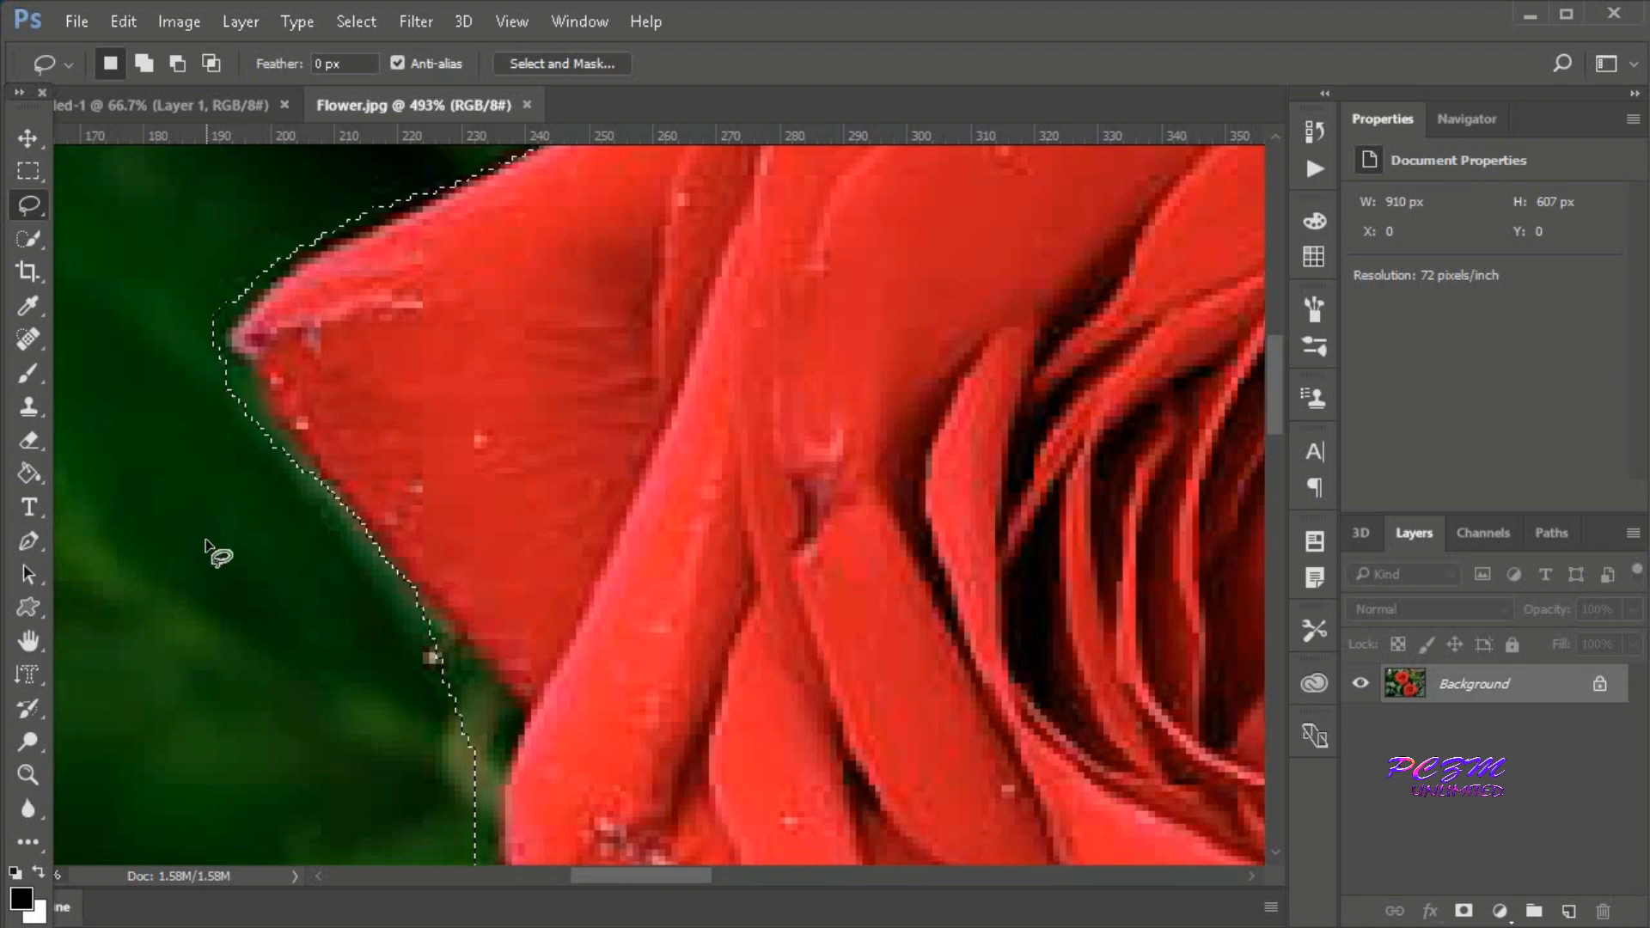
Step: Subtract the green background from the selection around the rose's pointed left petal and upper-left edge
{"action": "key", "text": "alt"}
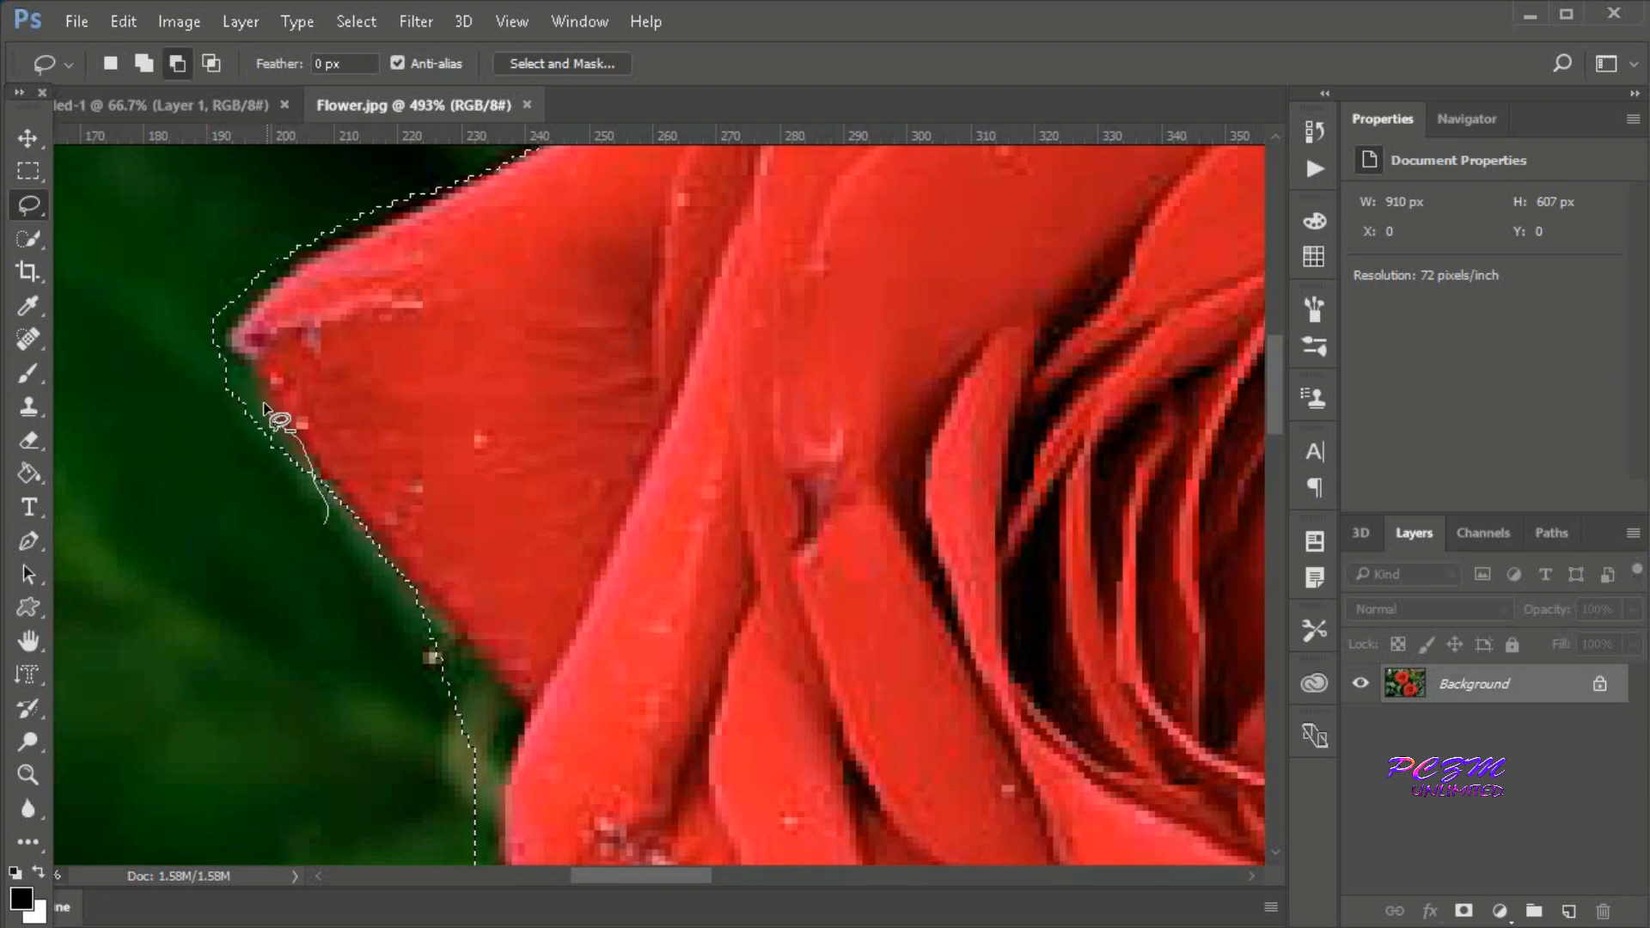
{"action": "mouse_move", "coordinate": [255, 370]}
{"action": "left_mouse_down"}
{"action": "mouse_move", "coordinate": [200, 303]}
{"action": "mouse_move", "coordinate": [173, 414]}
{"action": "mouse_move", "coordinate": [185, 478]}
{"action": "left_mouse_up"}
{"action": "mouse_move", "coordinate": [181, 347]}
{"action": "left_mouse_down"}
{"action": "mouse_move", "coordinate": [410, 215]}
{"action": "mouse_move", "coordinate": [288, 245]}
{"action": "left_mouse_up"}
{"action": "left_click_drag", "start_coordinate": [597, 875], "coordinate": [614, 875]}
{"action": "scroll", "coordinate": [559, 808], "scroll_direction": "up", "scroll_amount": 7}
{"action": "mouse_move", "coordinate": [416, 649]}
{"action": "left_mouse_down"}
{"action": "mouse_move", "coordinate": [627, 495]}
{"action": "mouse_move", "coordinate": [550, 482]}
{"action": "left_mouse_up"}
{"action": "mouse_move", "coordinate": [620, 483]}
{"action": "left_mouse_down"}
{"action": "mouse_move", "coordinate": [527, 279]}
{"action": "mouse_move", "coordinate": [537, 412]}
{"action": "left_mouse_up"}
Step: Subtract the background from the selection along the rose's upper edge toward its right-hand petal
{"action": "scroll", "coordinate": [550, 343], "scroll_direction": "right", "scroll_amount": 5}
{"action": "mouse_move", "coordinate": [274, 333]}
{"action": "left_mouse_down"}
{"action": "mouse_move", "coordinate": [458, 345]}
{"action": "mouse_move", "coordinate": [584, 241]}
{"action": "left_mouse_up"}
{"action": "mouse_move", "coordinate": [777, 293]}
{"action": "left_mouse_down"}
{"action": "mouse_move", "coordinate": [924, 311]}
{"action": "mouse_move", "coordinate": [988, 266]}
{"action": "left_mouse_up"}
{"action": "scroll", "coordinate": [988, 266], "scroll_direction": "right", "scroll_amount": 5}
{"action": "mouse_move", "coordinate": [387, 316]}
{"action": "left_mouse_down"}
{"action": "mouse_move", "coordinate": [491, 273]}
{"action": "mouse_move", "coordinate": [992, 469]}
{"action": "left_mouse_up"}
{"action": "mouse_move", "coordinate": [670, 290]}
{"action": "left_mouse_down"}
{"action": "mouse_move", "coordinate": [957, 535]}
{"action": "mouse_move", "coordinate": [1001, 507]}
{"action": "left_mouse_up"}
Step: Trim the surplus background from the selection along the rose's right-hand edge
{"action": "left_click_drag", "start_coordinate": [792, 875], "coordinate": [843, 874]}
{"action": "mouse_move", "coordinate": [537, 516]}
{"action": "left_mouse_down"}
{"action": "mouse_move", "coordinate": [606, 565]}
{"action": "mouse_move", "coordinate": [756, 571]}
{"action": "left_mouse_up"}
{"action": "left_click_drag", "start_coordinate": [1274, 318], "coordinate": [1274, 350]}
{"action": "left_click_drag", "start_coordinate": [729, 336], "coordinate": [777, 541]}
{"action": "left_click_drag", "start_coordinate": [1274, 361], "coordinate": [1274, 399]}
{"action": "left_click_drag", "start_coordinate": [762, 234], "coordinate": [626, 643]}
Step: Subtract the dark background from the selection around the rose's lower-right petal
{"action": "scroll", "coordinate": [619, 314], "scroll_direction": "down", "scroll_amount": 6}
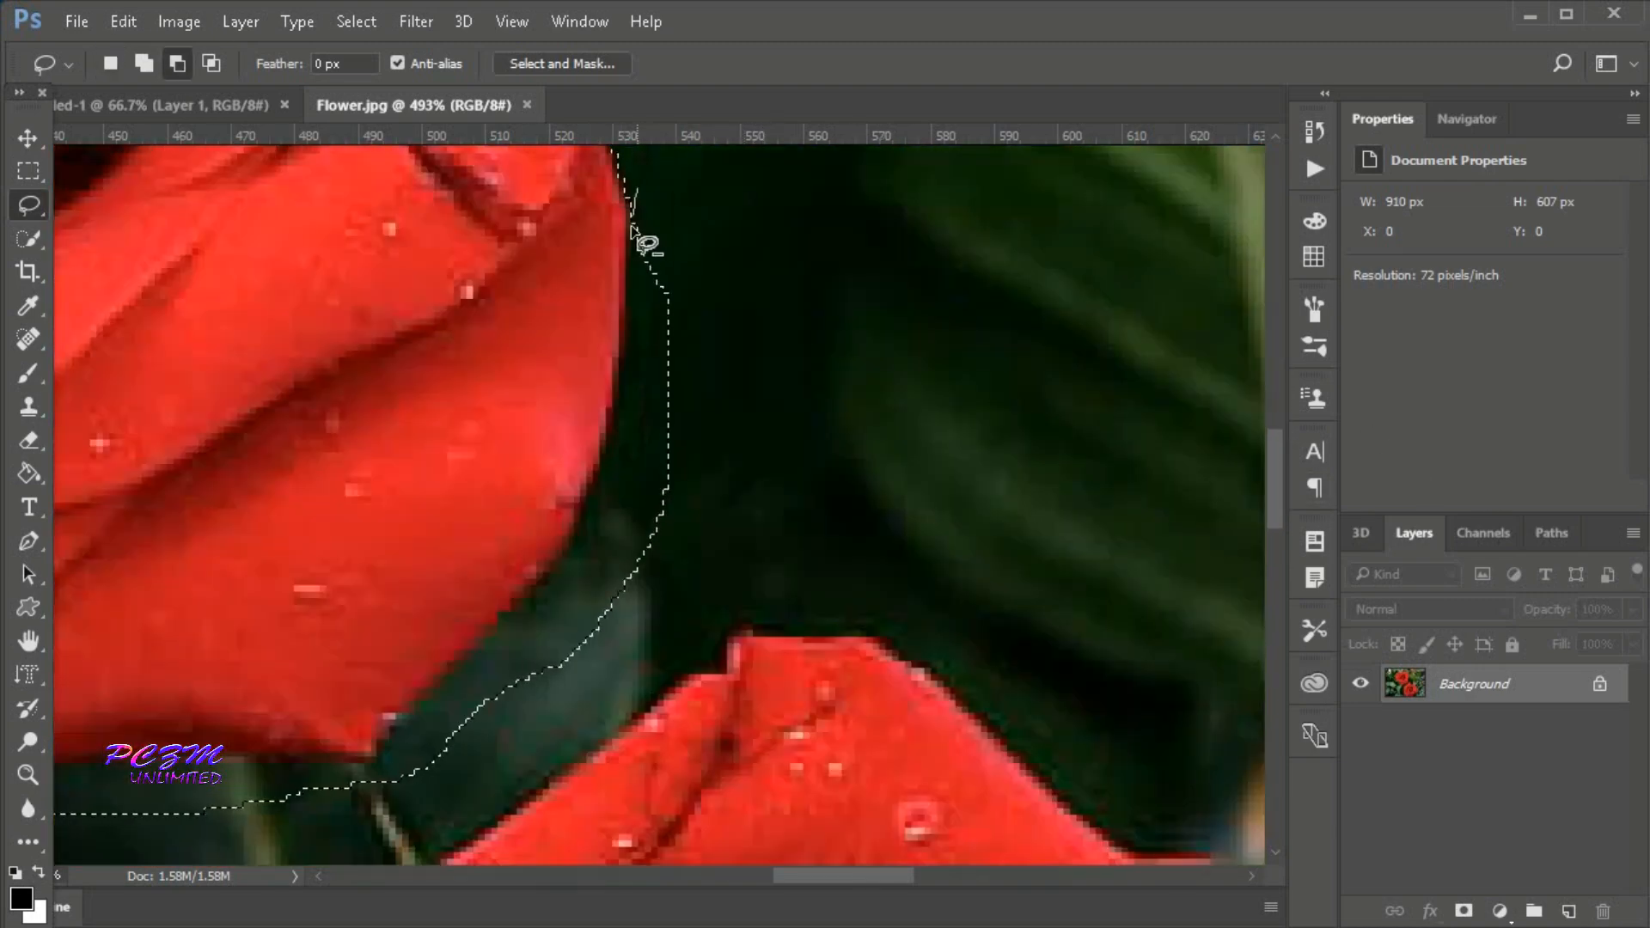
{"action": "left_click_drag", "start_coordinate": [1275, 479], "coordinate": [1275, 552]}
{"action": "left_click_drag", "start_coordinate": [842, 875], "coordinate": [804, 874]}
{"action": "left_click_drag", "start_coordinate": [1276, 562], "coordinate": [1276, 527]}
{"action": "mouse_move", "coordinate": [893, 324]}
{"action": "left_mouse_down"}
{"action": "mouse_move", "coordinate": [700, 483]}
{"action": "mouse_move", "coordinate": [791, 468]}
{"action": "left_mouse_up"}
{"action": "mouse_move", "coordinate": [736, 497]}
{"action": "left_mouse_down"}
{"action": "mouse_move", "coordinate": [263, 505]}
{"action": "mouse_move", "coordinate": [344, 602]}
{"action": "left_mouse_up"}
Step: Trim the selection to the petals along the rose's bottom edge
{"action": "left_click_drag", "start_coordinate": [816, 874], "coordinate": [727, 875]}
{"action": "left_click_drag", "start_coordinate": [867, 569], "coordinate": [595, 741]}
{"action": "left_click_drag", "start_coordinate": [634, 638], "coordinate": [357, 714]}
Step: Subtract the leaf and background areas from the selection along the rose's lower-left edge
{"action": "left_click_drag", "start_coordinate": [727, 874], "coordinate": [667, 875]}
{"action": "mouse_move", "coordinate": [983, 588]}
{"action": "left_mouse_down"}
{"action": "mouse_move", "coordinate": [932, 439]}
{"action": "mouse_move", "coordinate": [790, 326]}
{"action": "left_mouse_up"}
{"action": "left_click_drag", "start_coordinate": [1275, 520], "coordinate": [1275, 471]}
{"action": "mouse_move", "coordinate": [801, 758]}
{"action": "left_mouse_down"}
{"action": "mouse_move", "coordinate": [554, 524]}
{"action": "mouse_move", "coordinate": [473, 390]}
{"action": "mouse_move", "coordinate": [344, 348]}
{"action": "left_mouse_up"}
{"action": "left_click_drag", "start_coordinate": [1277, 495], "coordinate": [1278, 440]}
{"action": "mouse_move", "coordinate": [316, 785]}
{"action": "left_mouse_down"}
{"action": "mouse_move", "coordinate": [373, 488]}
{"action": "mouse_move", "coordinate": [184, 582]}
{"action": "mouse_move", "coordinate": [214, 608]}
{"action": "left_mouse_up"}
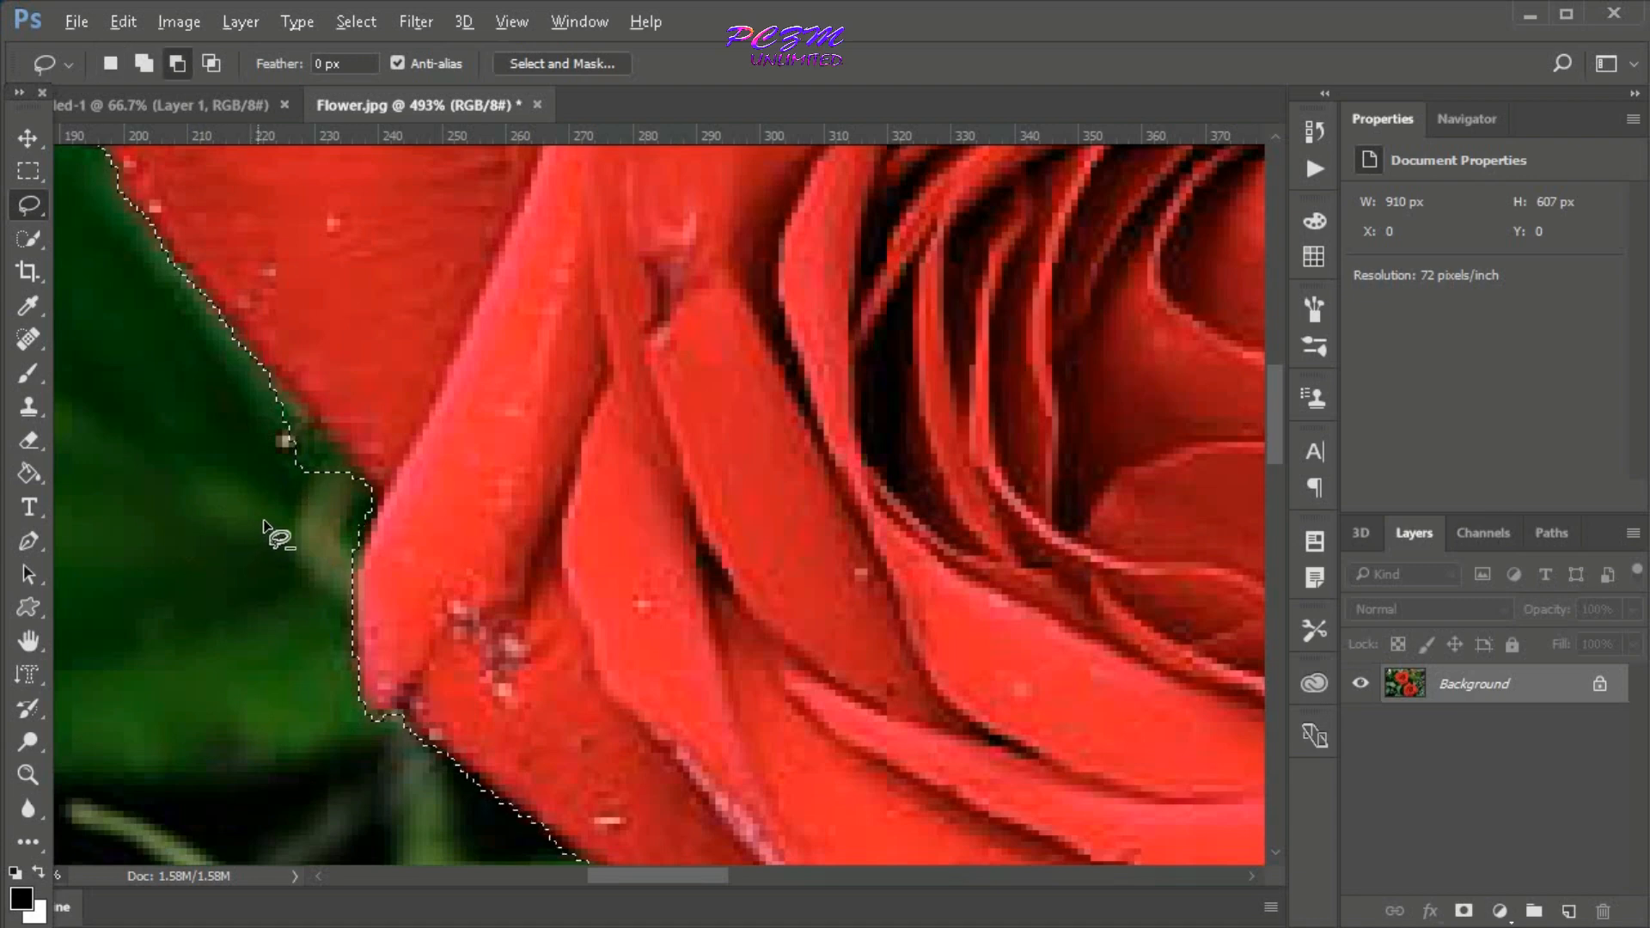
Step: Remove the remaining green notch between the two left petals from the selection
{"action": "left_click_drag", "start_coordinate": [306, 508], "coordinate": [348, 461]}
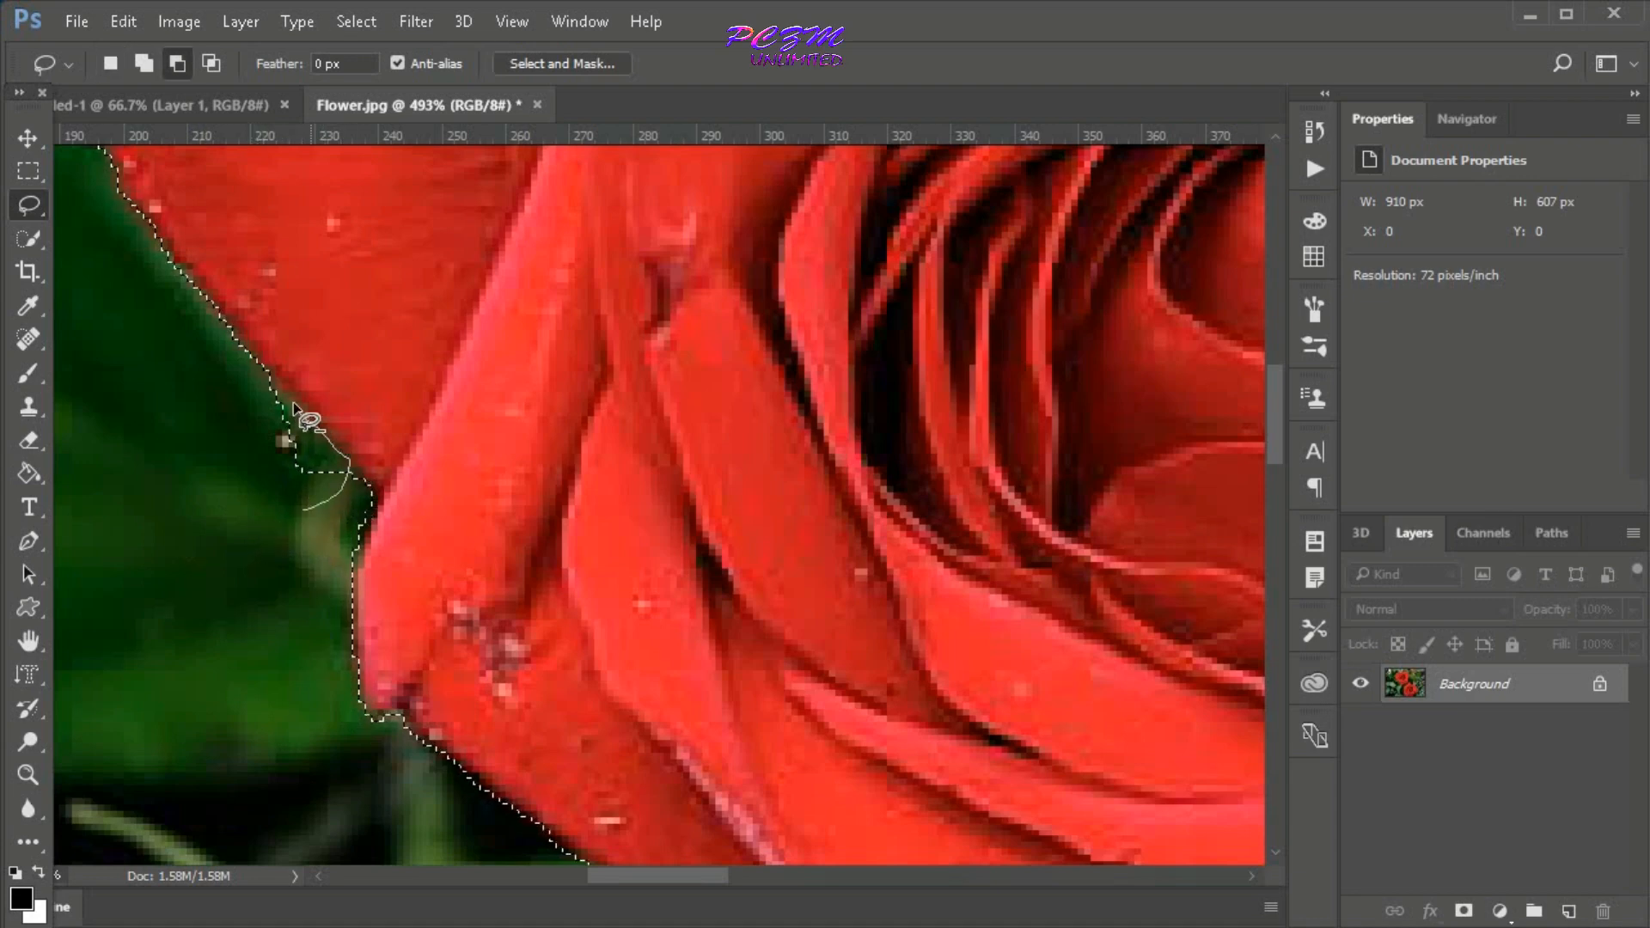
{"action": "left_click_drag", "start_coordinate": [265, 387], "coordinate": [232, 541]}
{"action": "scroll", "coordinate": [733, 601], "scroll_direction": "down", "scroll_amount": 5}
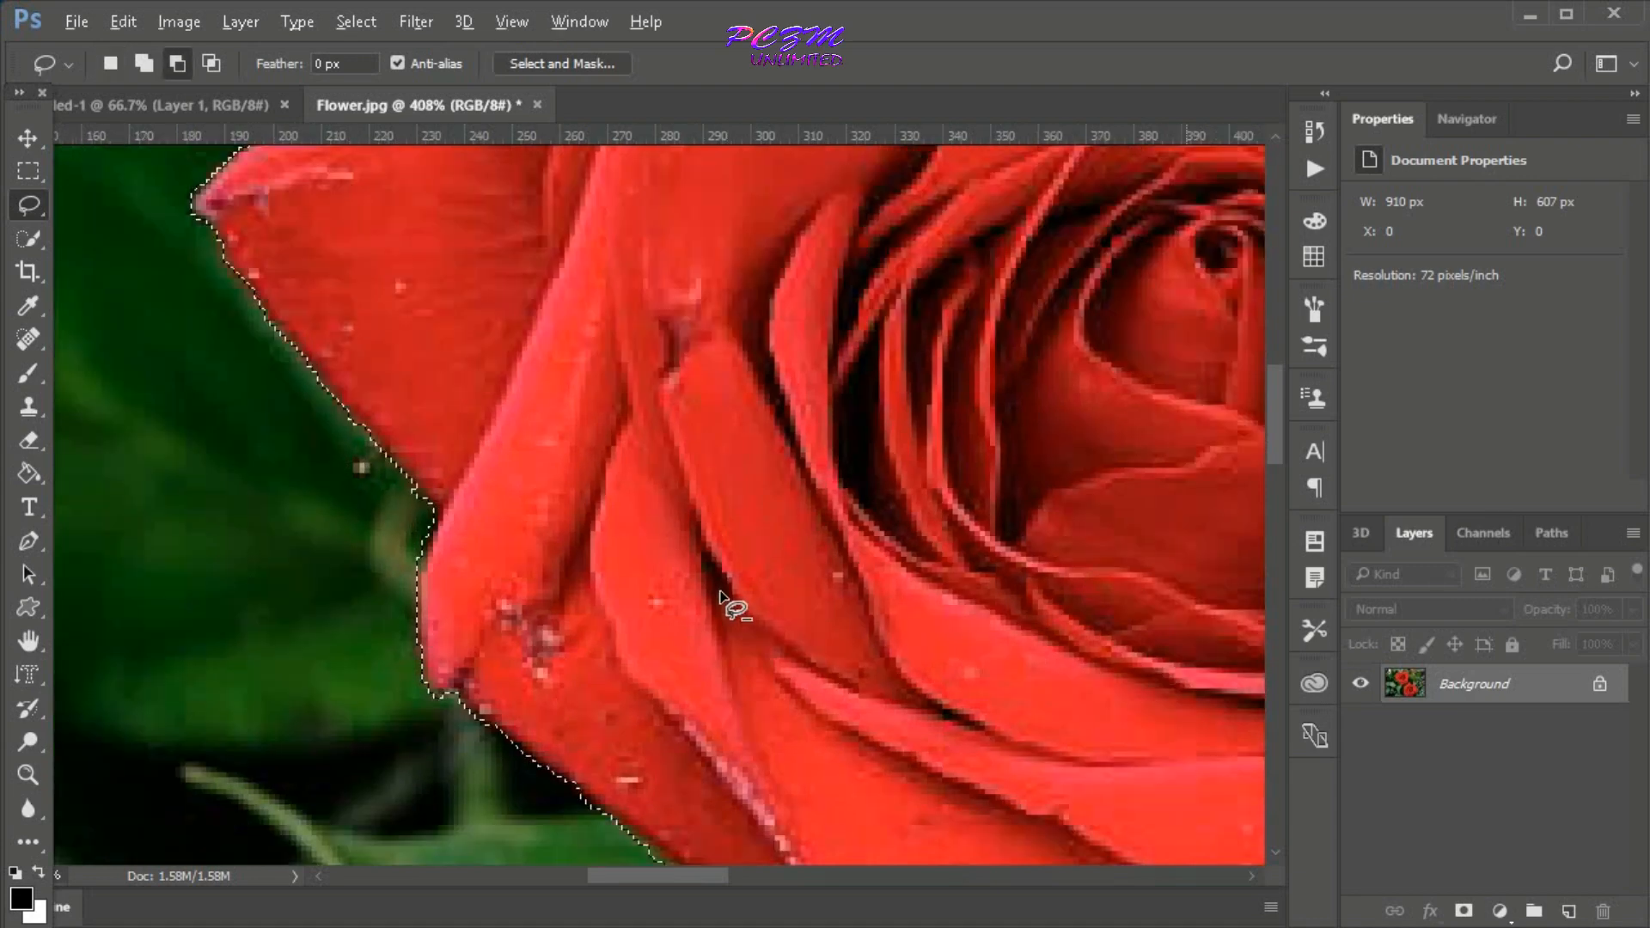
{"action": "scroll", "coordinate": [1060, 621], "scroll_direction": "down", "scroll_amount": 3}
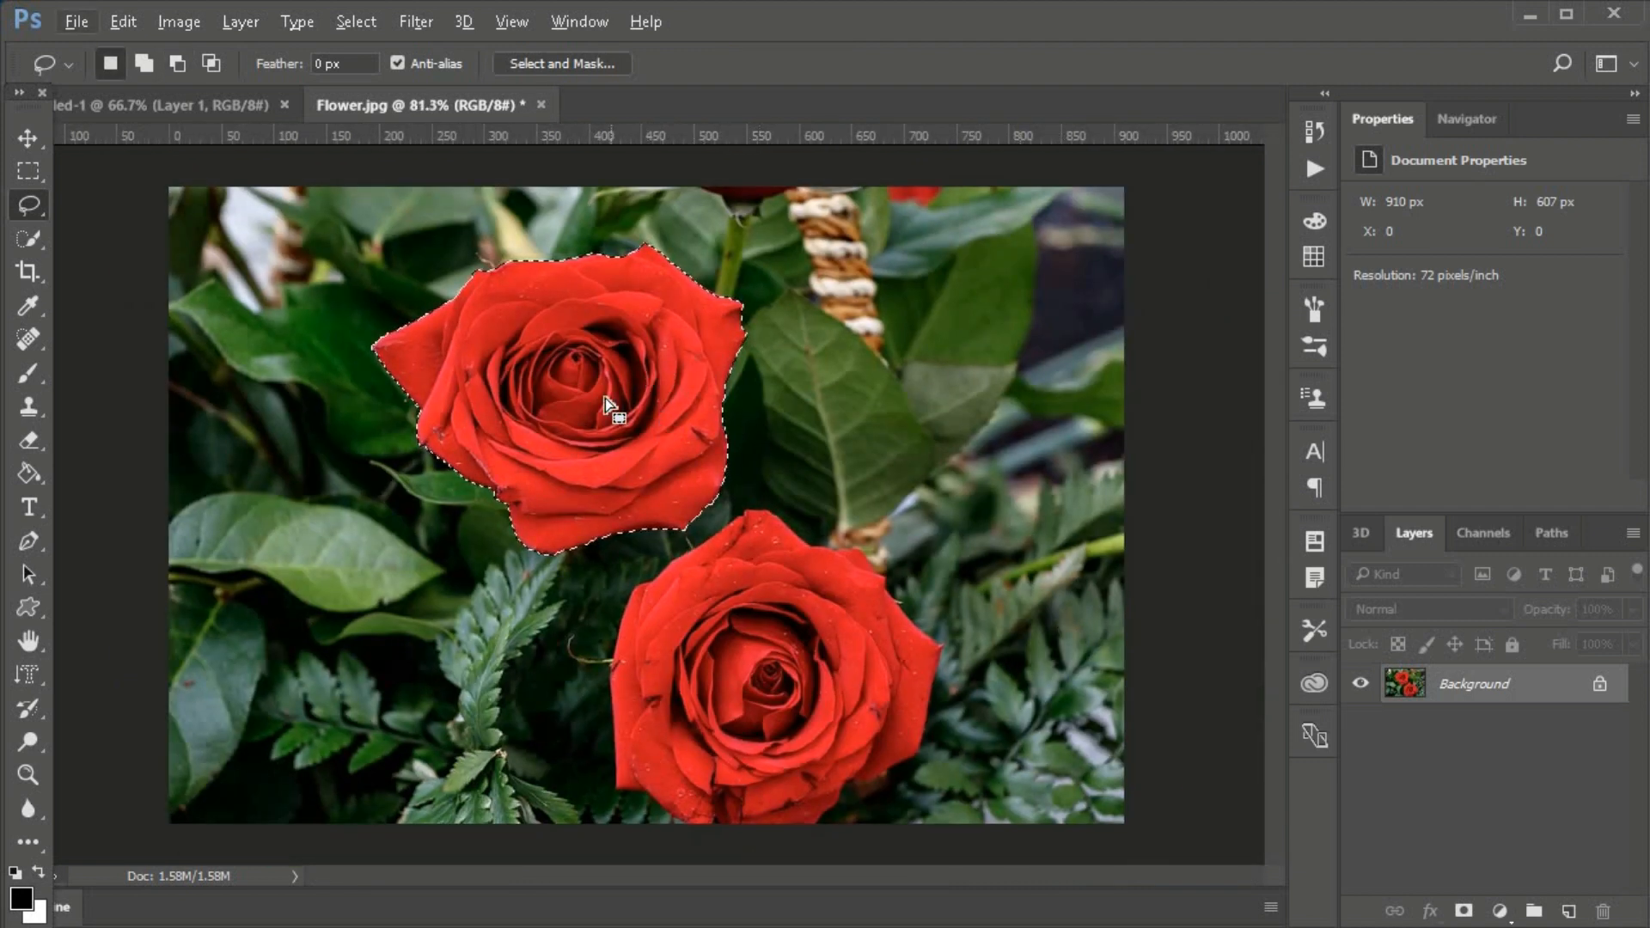
Step: Open the Hue/Saturation adjustment for the selected rose
{"action": "left_click", "coordinate": [179, 24]}
{"action": "mouse_move", "coordinate": [426, 83]}
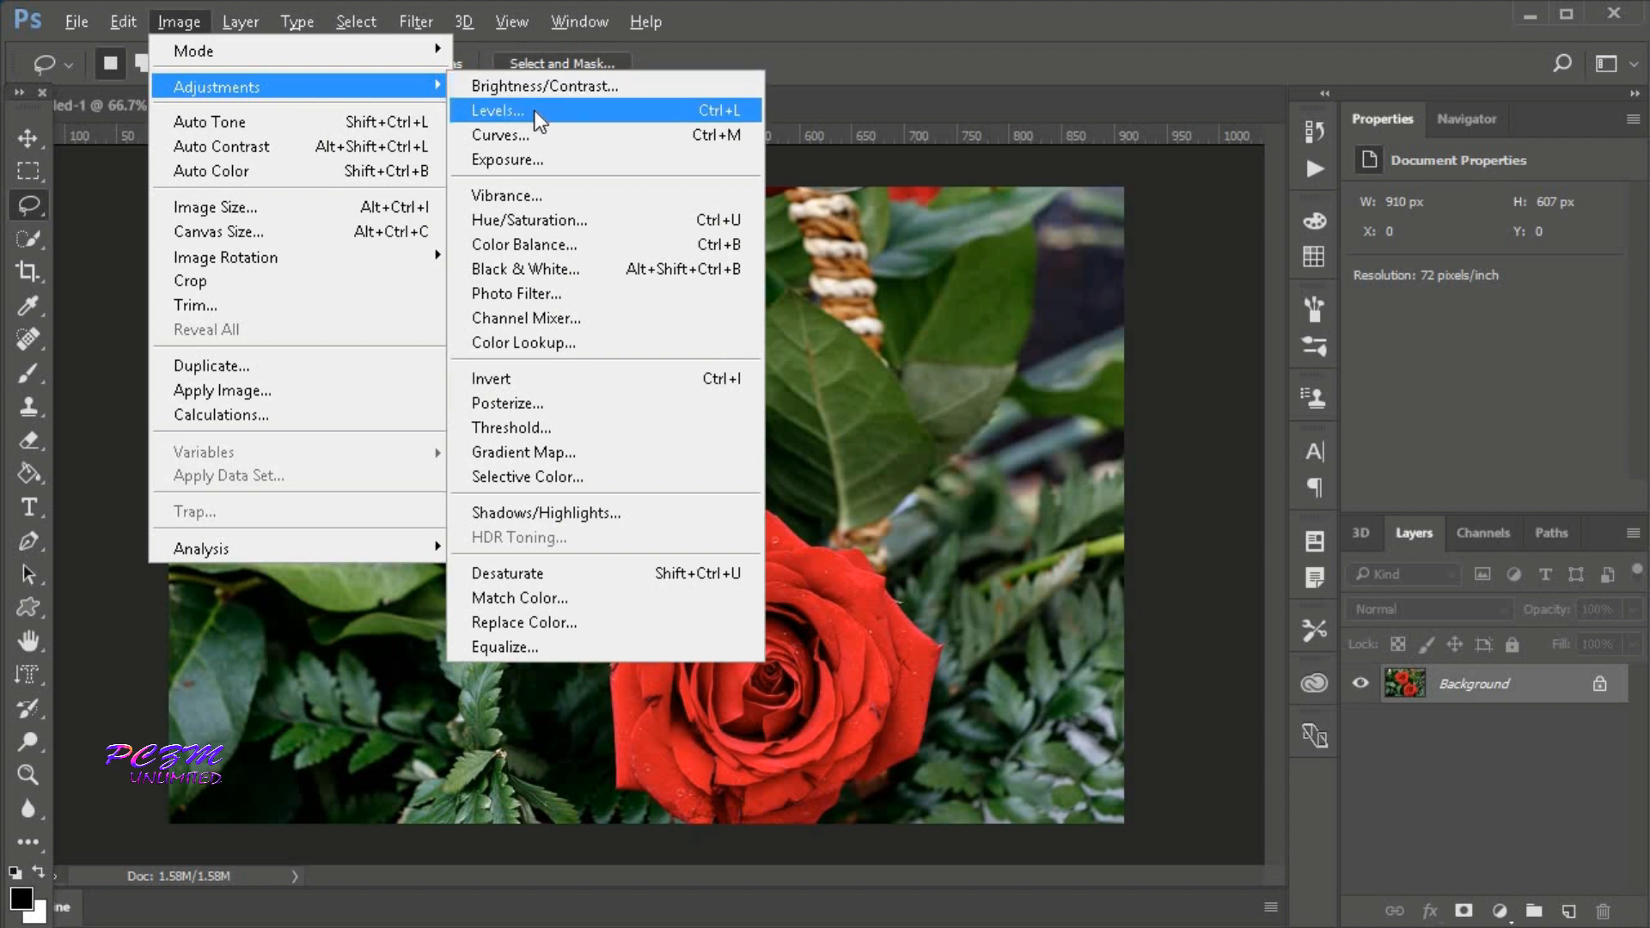
{"action": "left_click", "coordinate": [559, 223]}
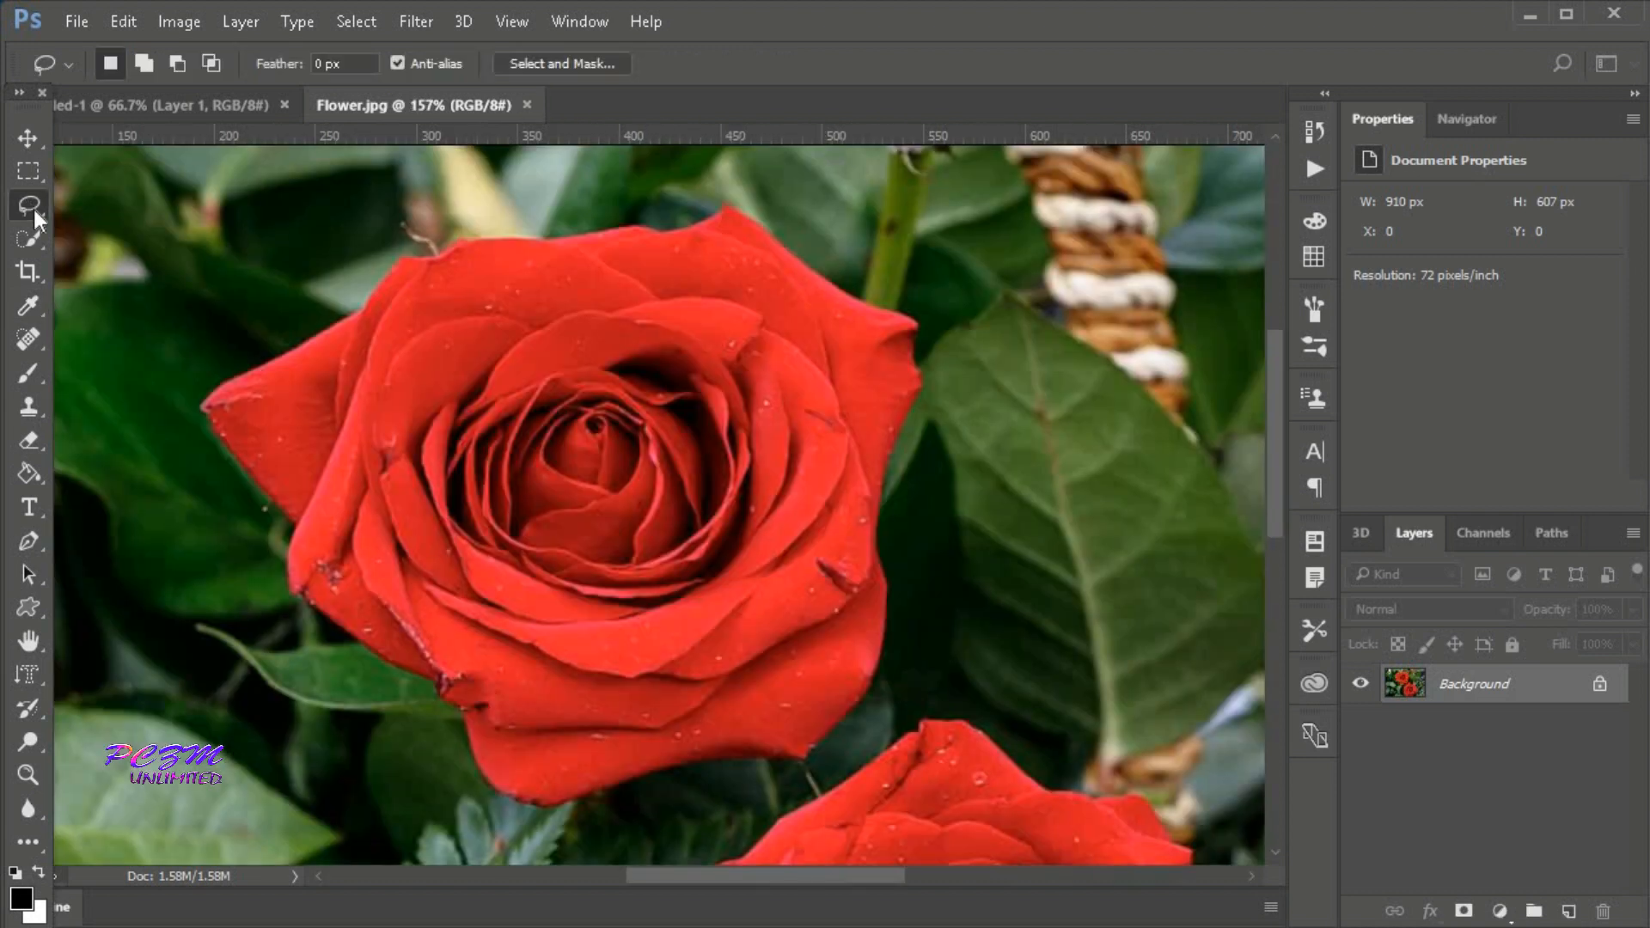
Step: Select the upper rose with the Polygonal Lasso tool, placing points around its petals and closing the outline
{"action": "right_click", "coordinate": [31, 205]}
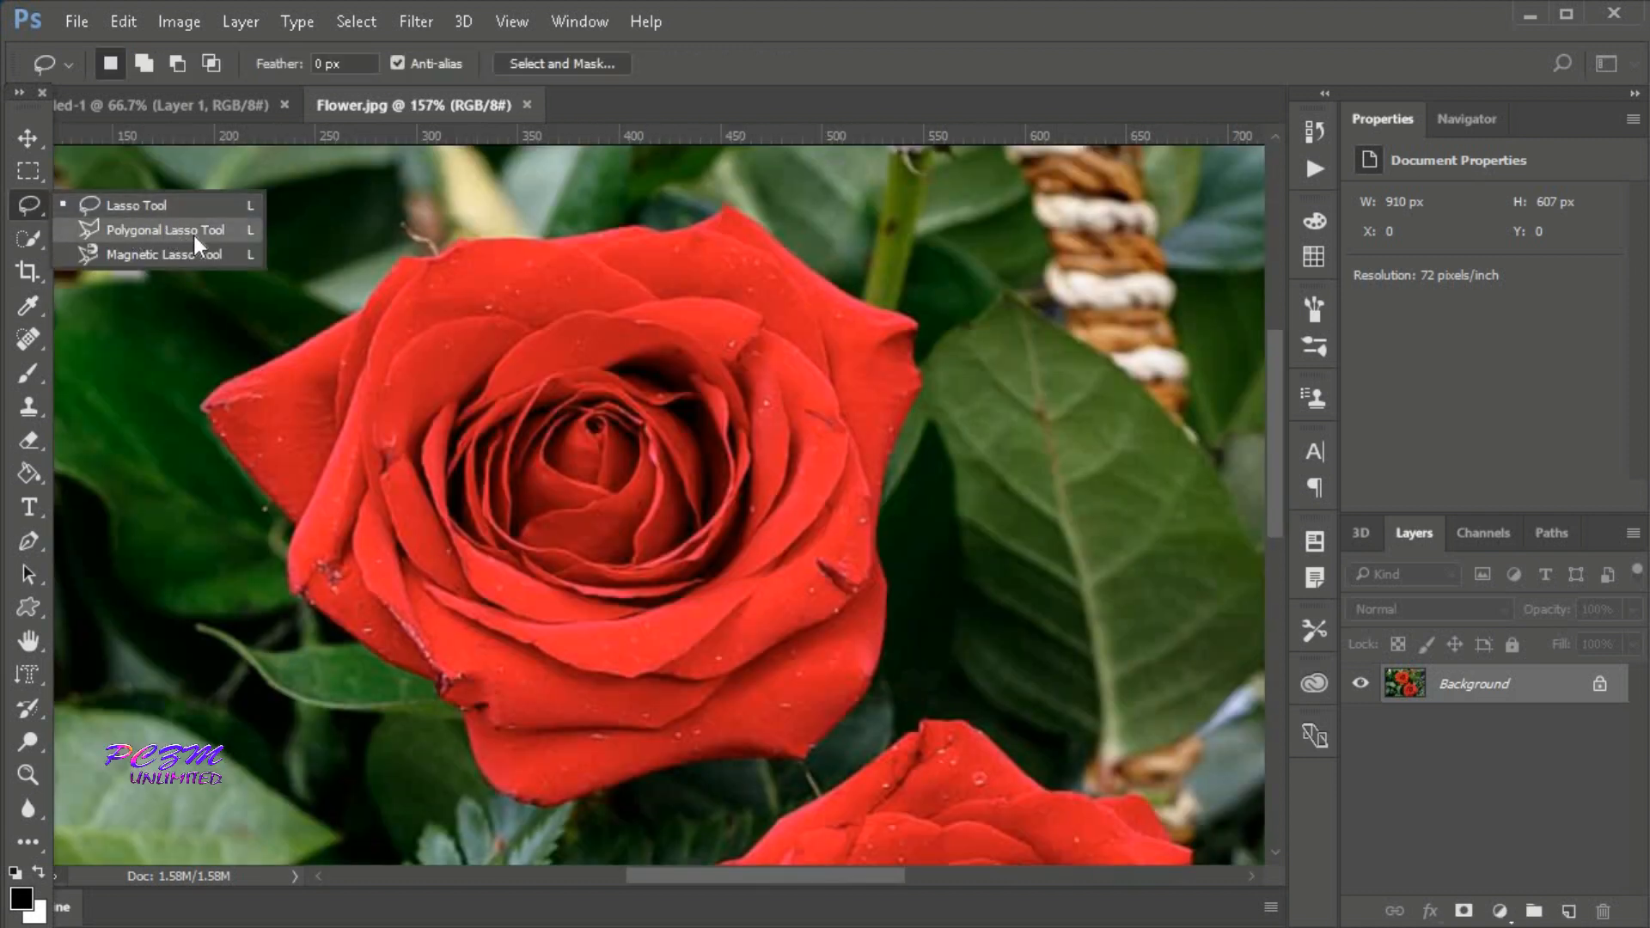
{"action": "left_click", "coordinate": [240, 234]}
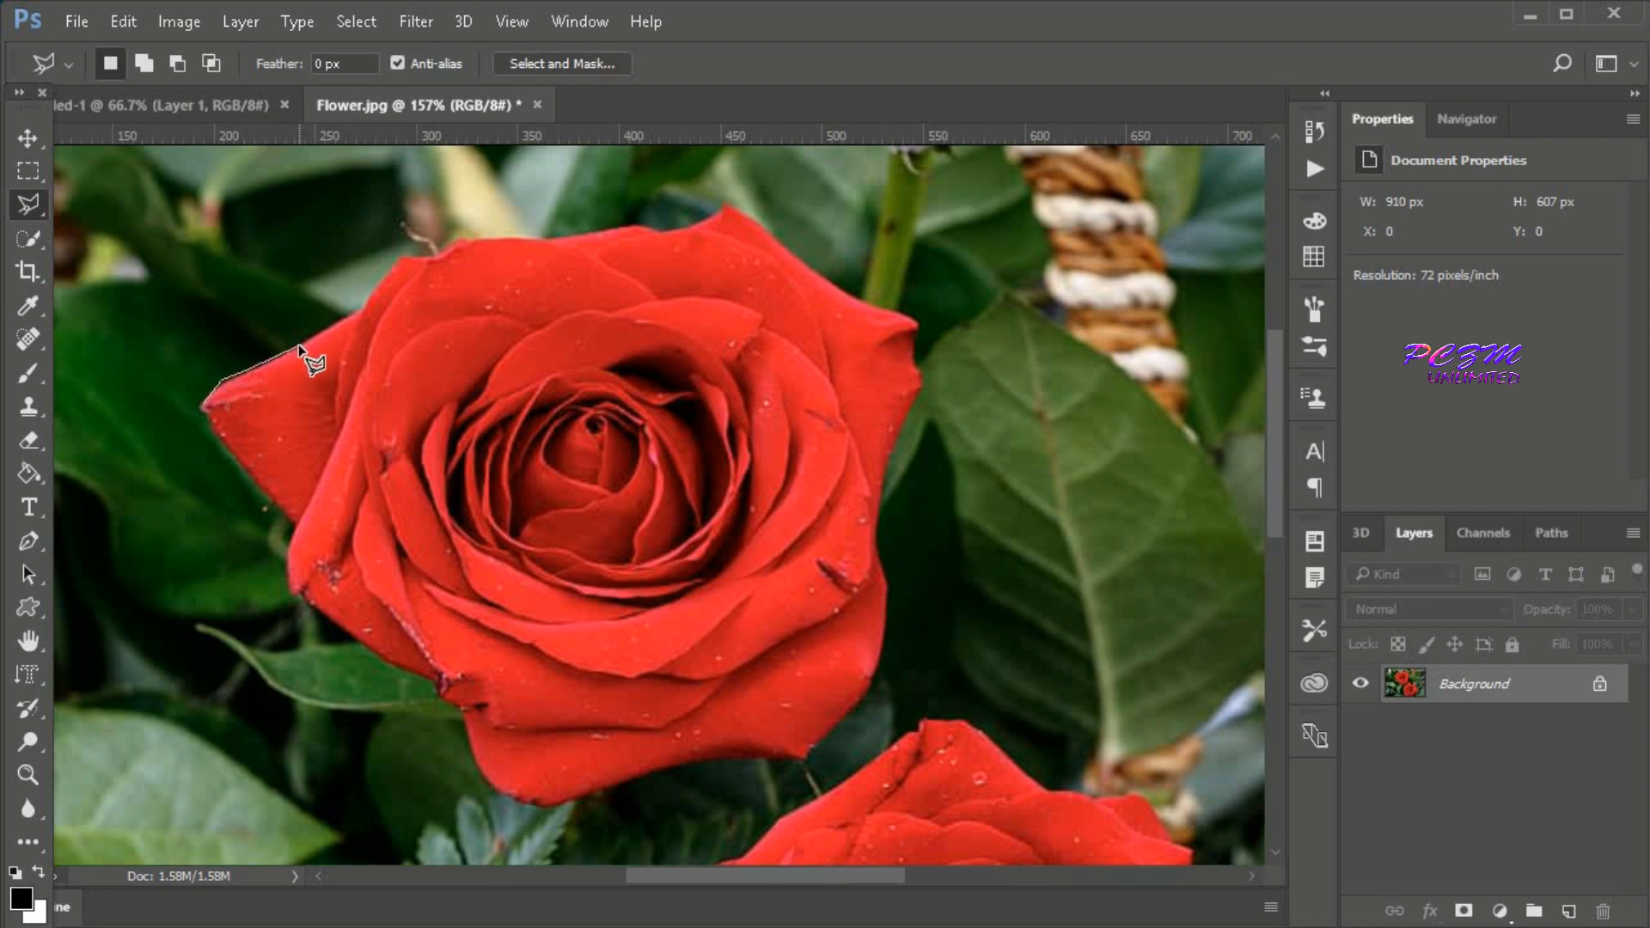
{"action": "left_click", "coordinate": [359, 311]}
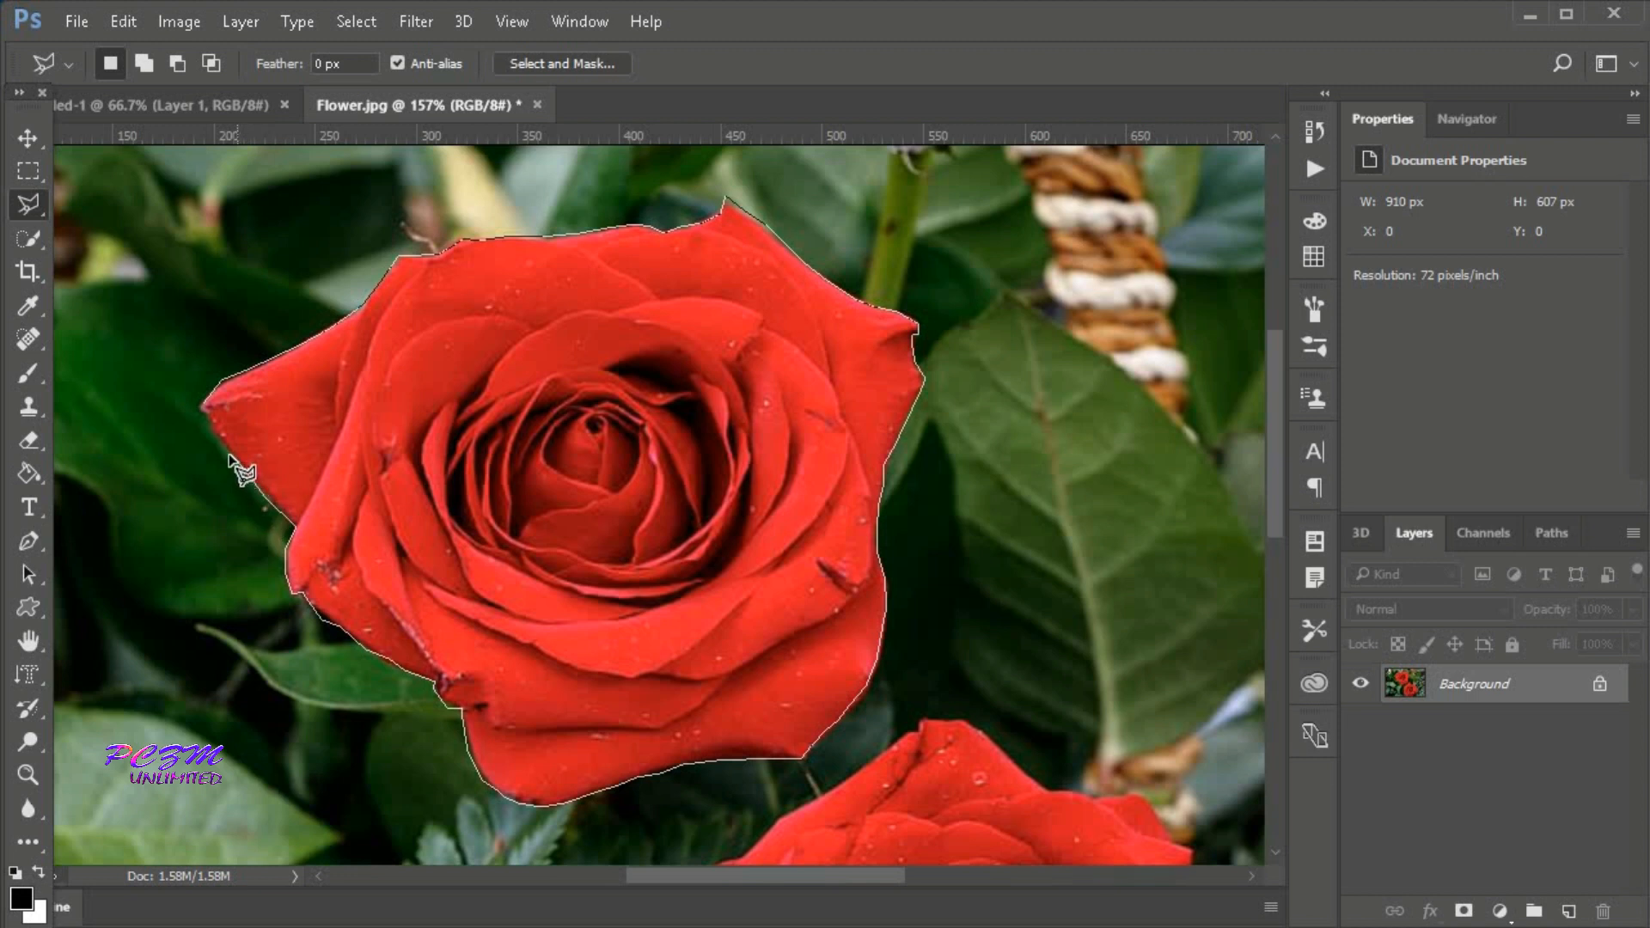
{"action": "left_click", "coordinate": [202, 402]}
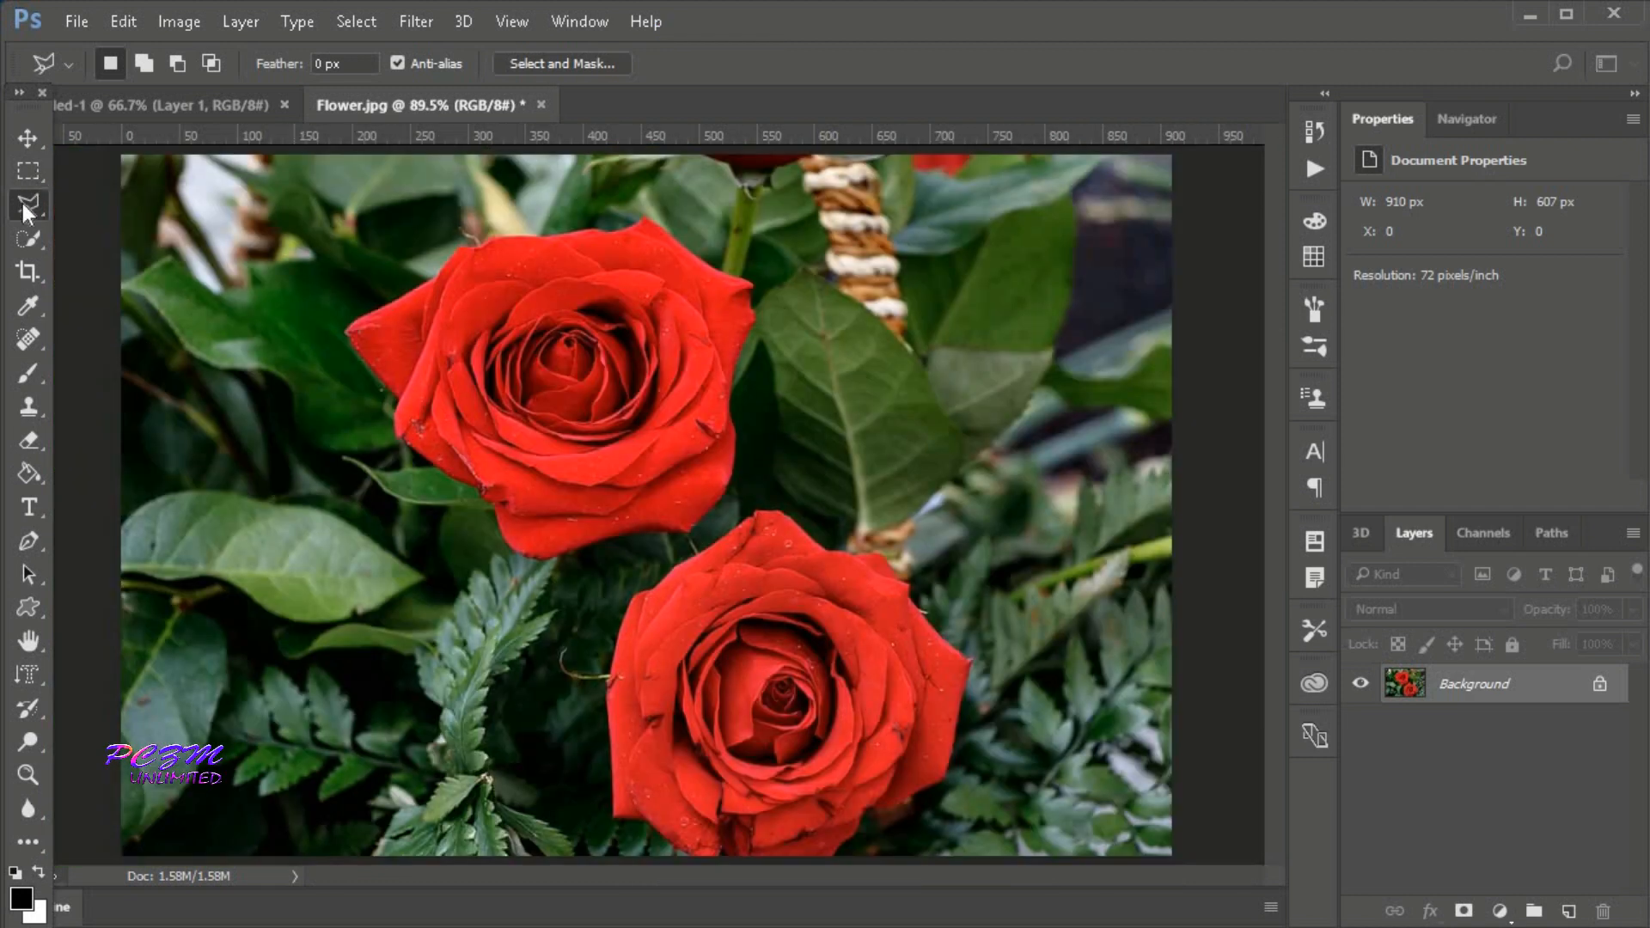
Step: Select the upper rose with the Magnetic Lasso tool, tracing its petal edges from the left tip back to the start
{"action": "right_click", "coordinate": [28, 205]}
{"action": "left_click", "coordinate": [235, 254]}
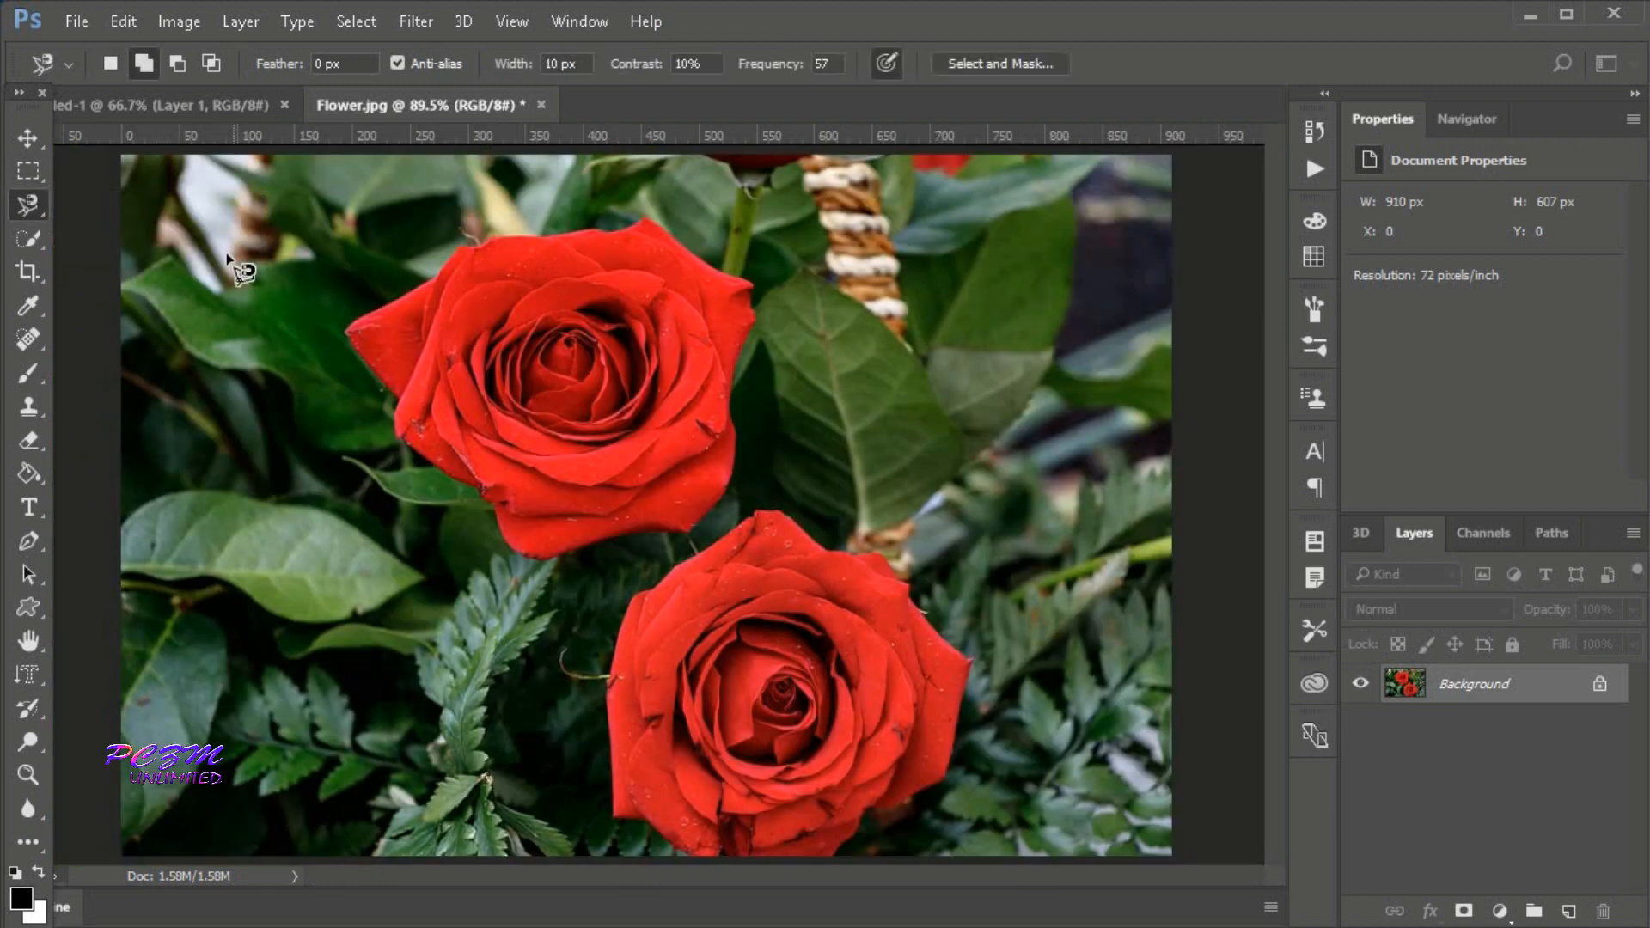
{"action": "scroll", "coordinate": [348, 378], "scroll_direction": "up", "scroll_amount": 3}
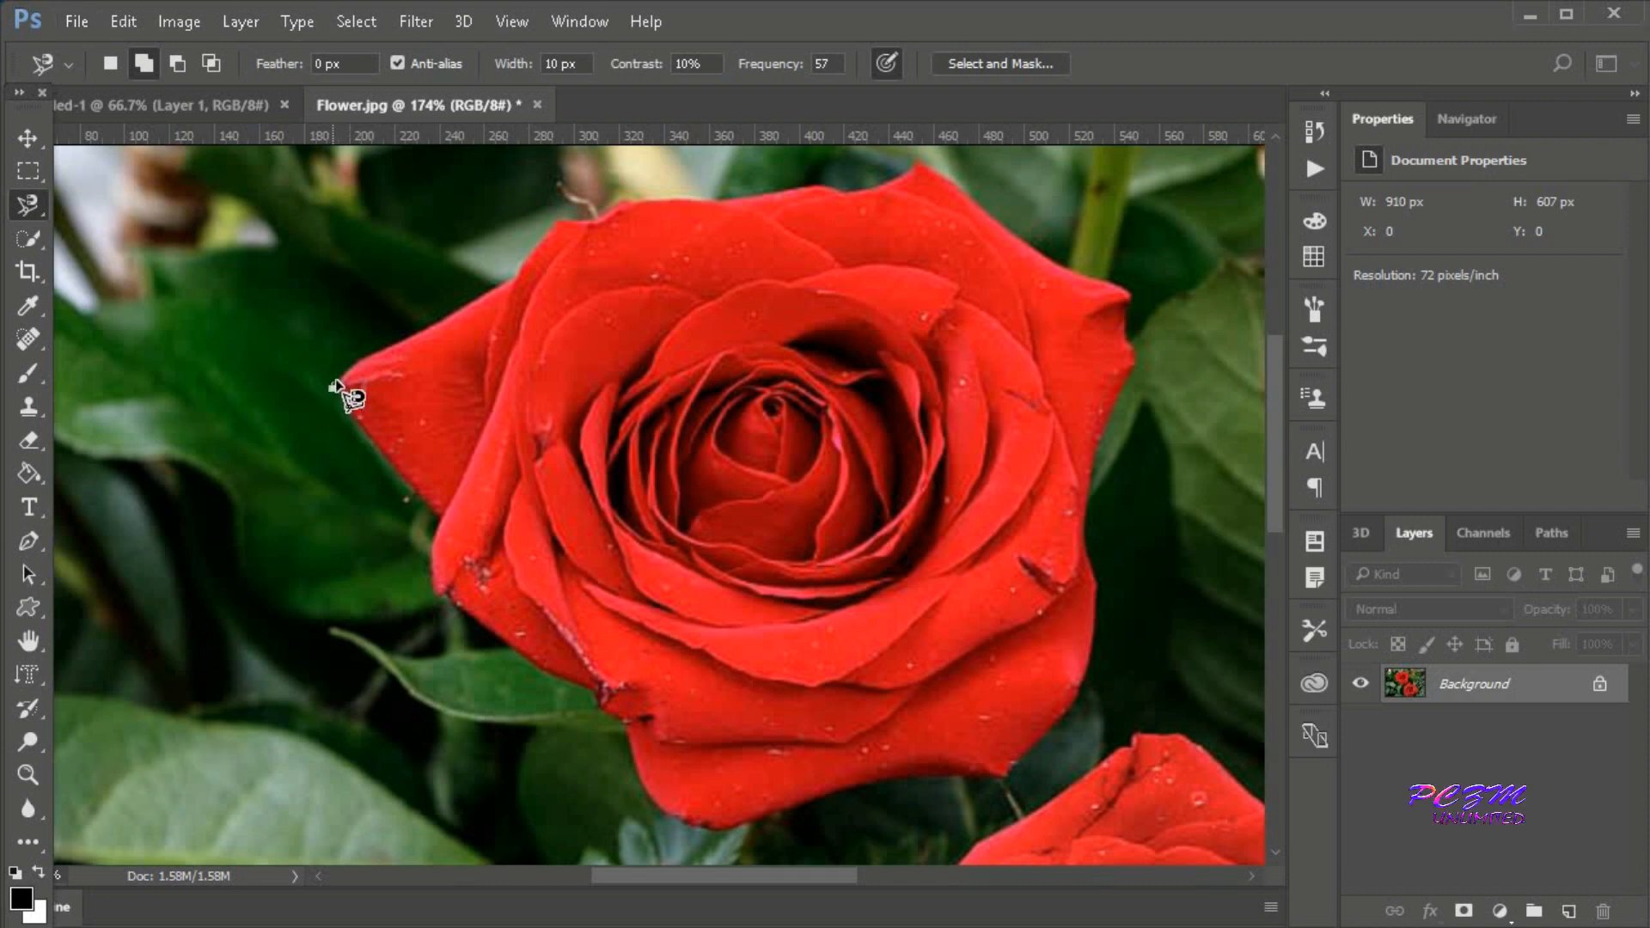
{"action": "mouse_move", "coordinate": [412, 347]}
{"action": "left_mouse_down"}
{"action": "mouse_move", "coordinate": [579, 220]}
{"action": "mouse_move", "coordinate": [667, 203]}
{"action": "left_mouse_up"}
{"action": "mouse_move", "coordinate": [916, 166]}
{"action": "left_mouse_down"}
{"action": "mouse_move", "coordinate": [1080, 268]}
{"action": "mouse_move", "coordinate": [1126, 313]}
{"action": "mouse_move", "coordinate": [1142, 367]}
{"action": "mouse_move", "coordinate": [1091, 549]}
{"action": "mouse_move", "coordinate": [1101, 661]}
{"action": "mouse_move", "coordinate": [1012, 770]}
{"action": "mouse_move", "coordinate": [668, 819]}
{"action": "mouse_move", "coordinate": [616, 715]}
{"action": "mouse_move", "coordinate": [459, 595]}
{"action": "mouse_move", "coordinate": [330, 388]}
{"action": "left_mouse_up"}
{"action": "left_click", "coordinate": [331, 389]}
Step: Refine the edges of the upper rose's selection with the freehand Lasso in add and subtract modes
{"action": "scroll", "coordinate": [1031, 795], "scroll_direction": "up", "scroll_amount": 6}
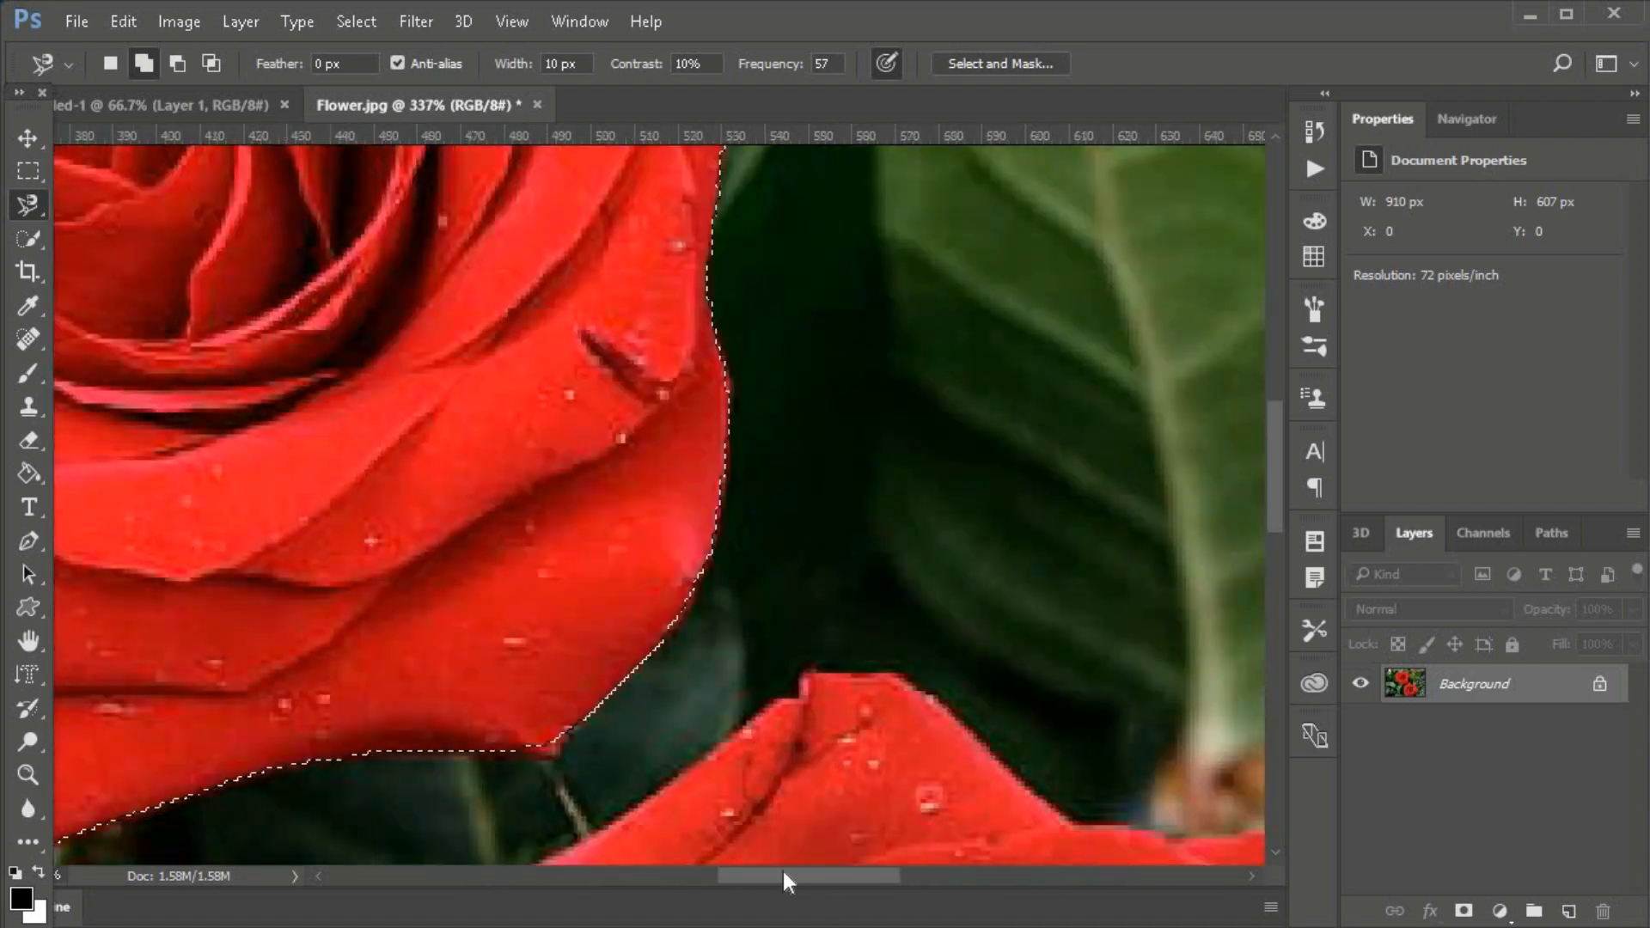
{"action": "left_click_drag", "start_coordinate": [784, 876], "coordinate": [739, 876]}
{"action": "left_click_drag", "start_coordinate": [1276, 523], "coordinate": [1257, 343]}
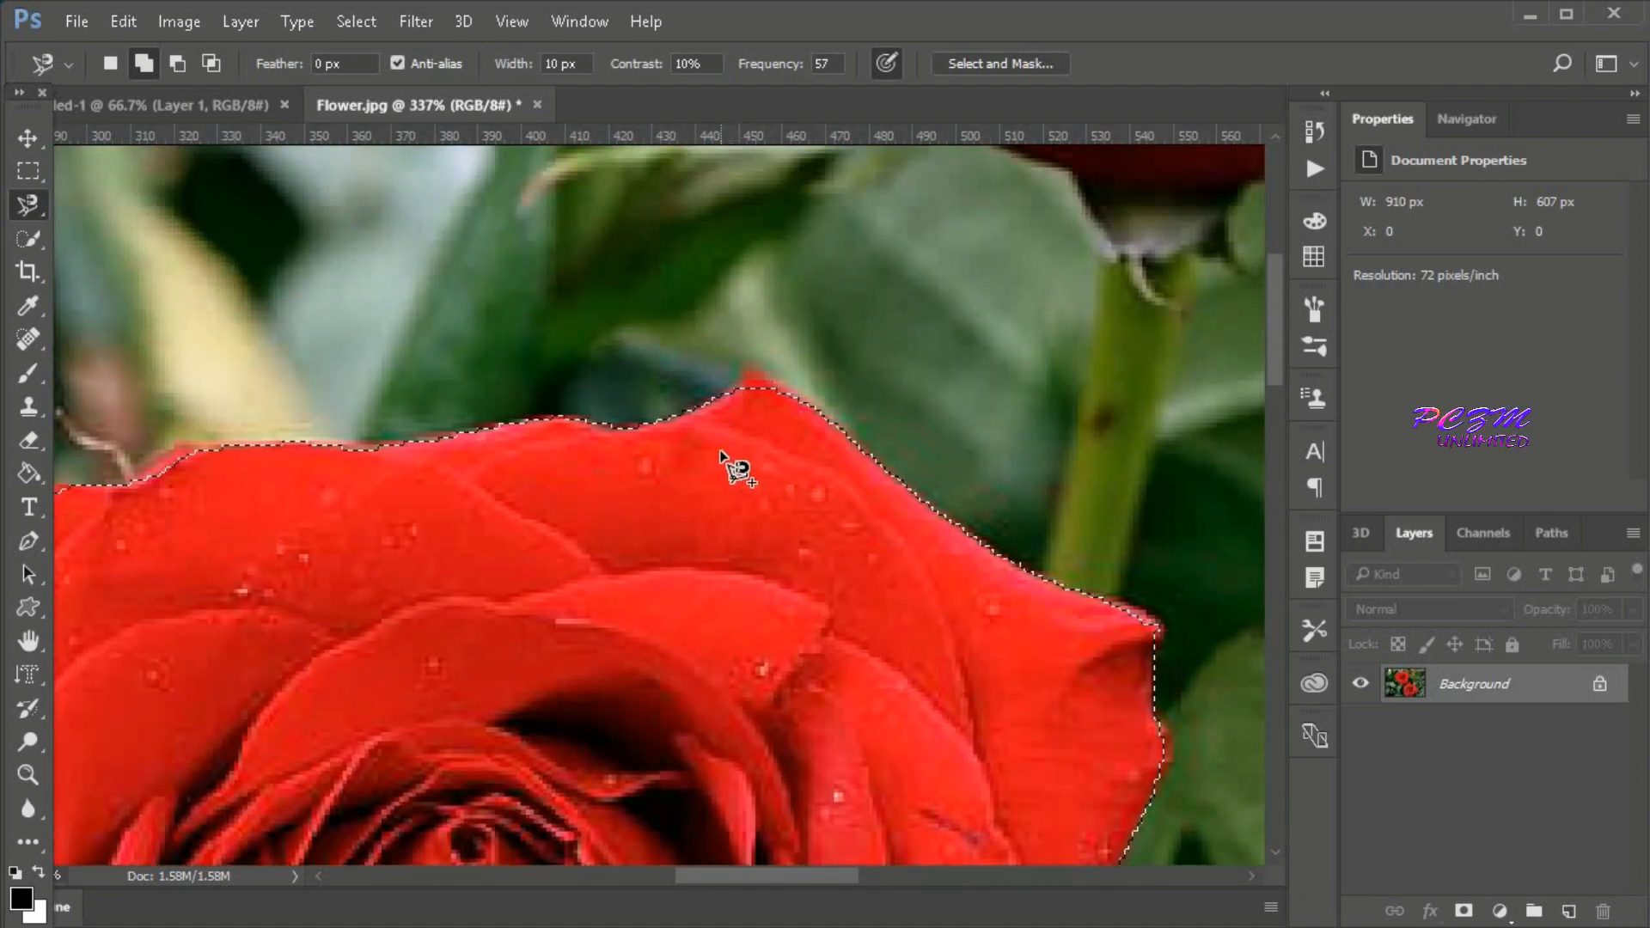
{"action": "right_click", "coordinate": [34, 204]}
{"action": "left_click", "coordinate": [99, 205]}
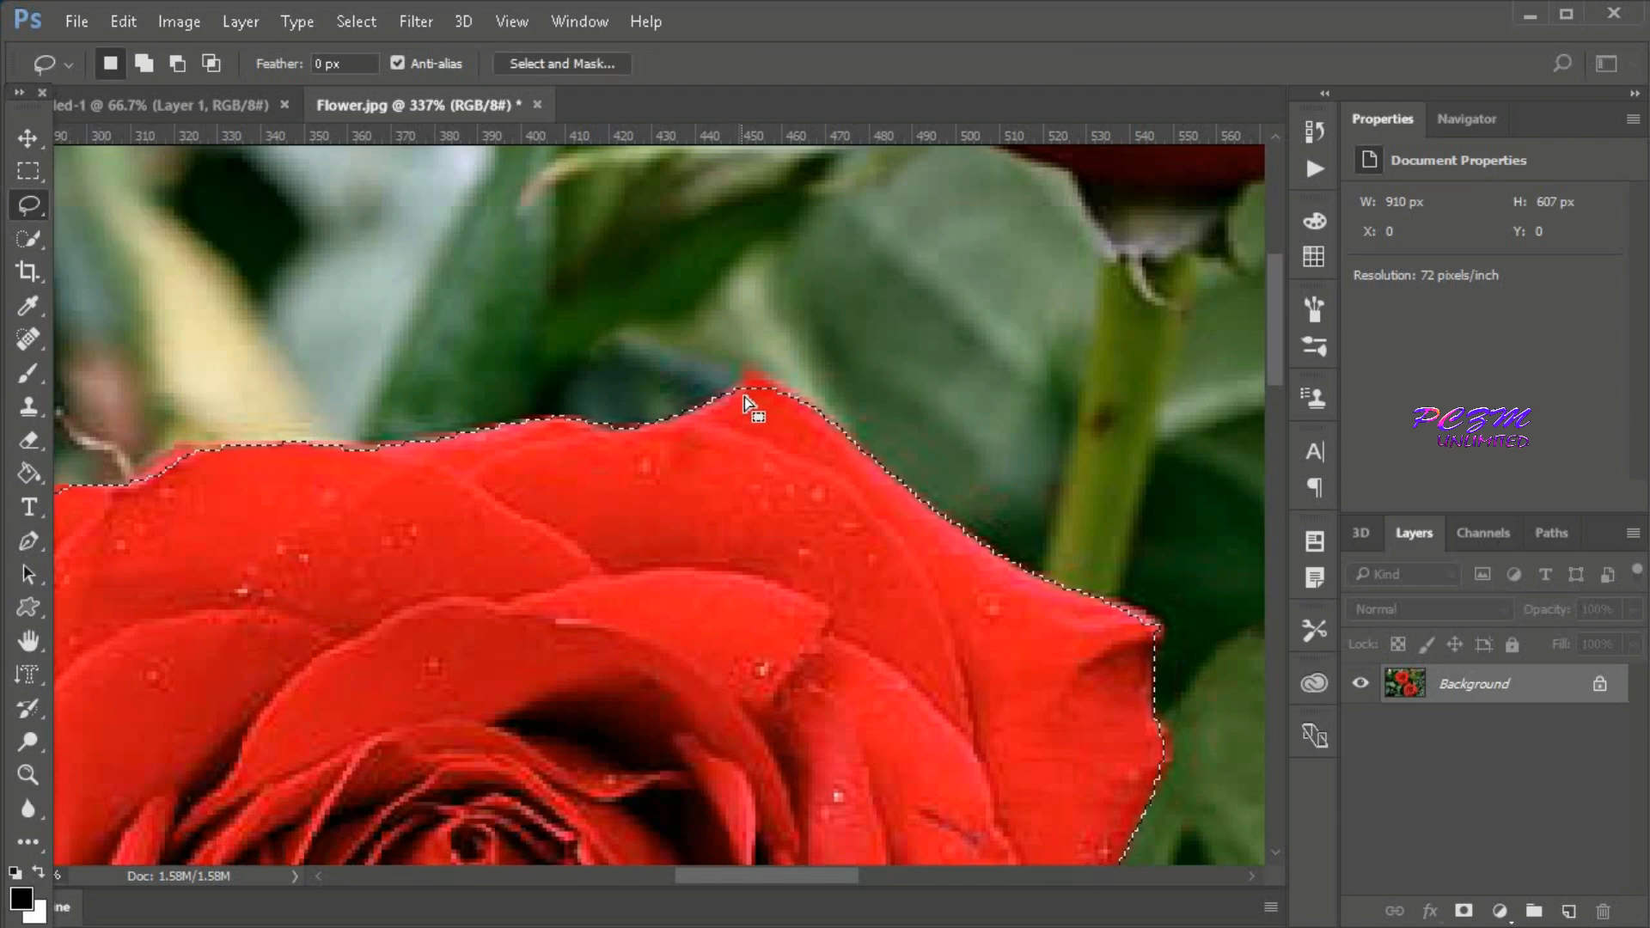
{"action": "left_click_drag", "start_coordinate": [1275, 336], "coordinate": [1275, 537]}
{"action": "left_click_drag", "start_coordinate": [773, 876], "coordinate": [668, 876]}
{"action": "scroll", "coordinate": [677, 537], "scroll_direction": "up", "scroll_amount": 2}
{"action": "scroll", "coordinate": [1110, 686], "scroll_direction": "up", "scroll_amount": 4}
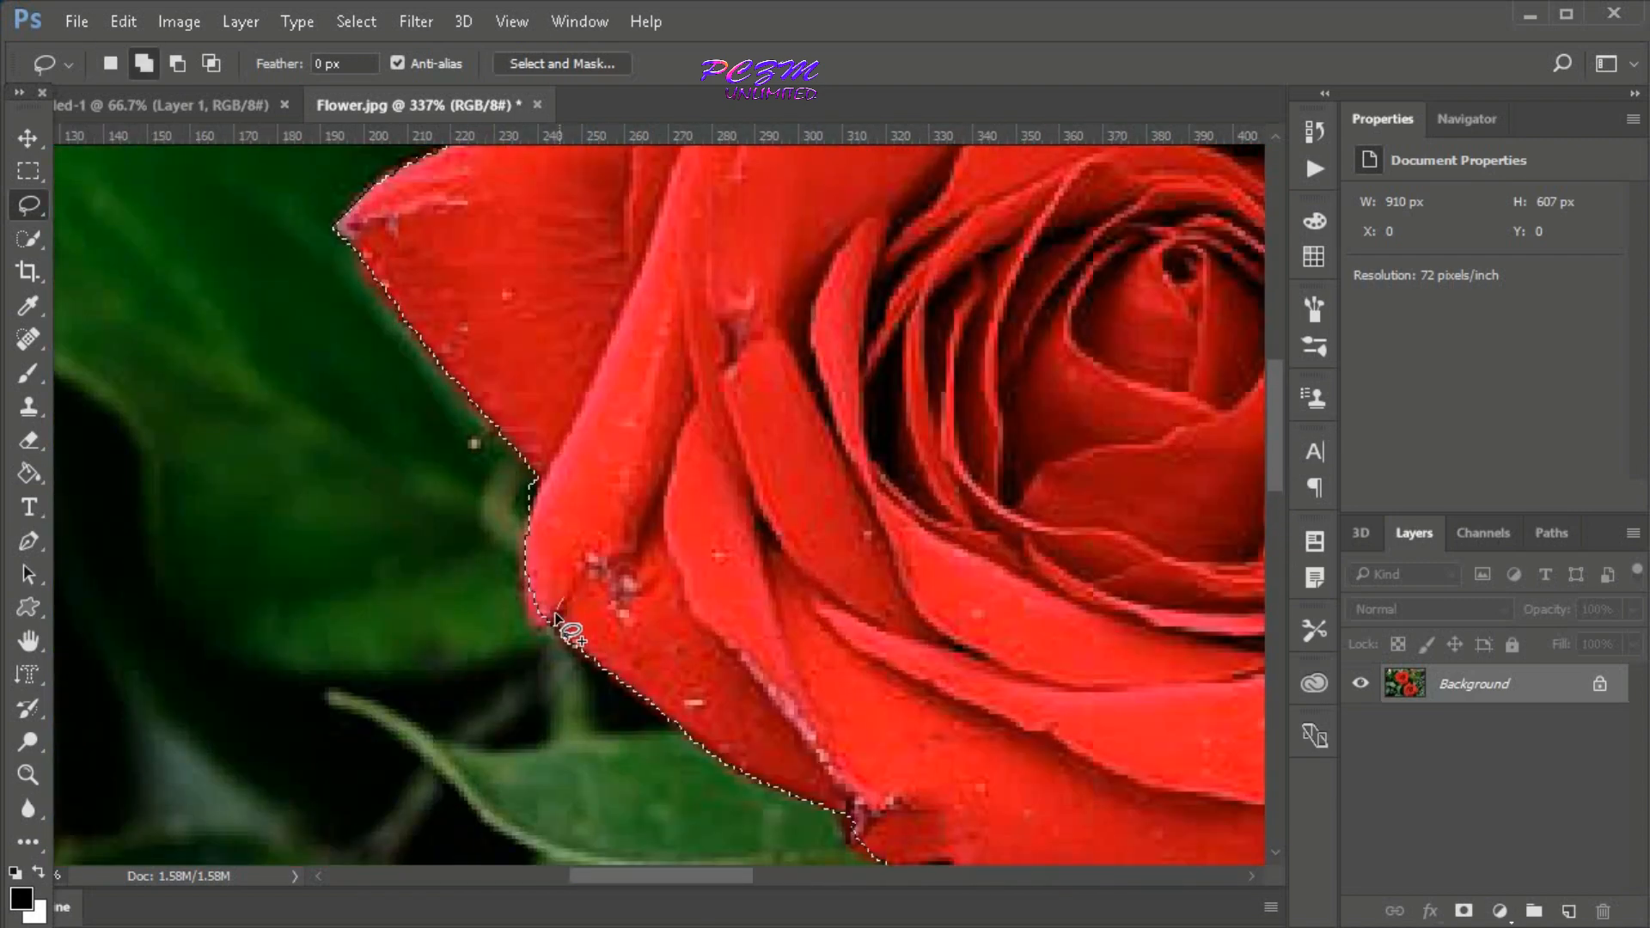
{"action": "left_click_drag", "start_coordinate": [1276, 453], "coordinate": [1275, 511]}
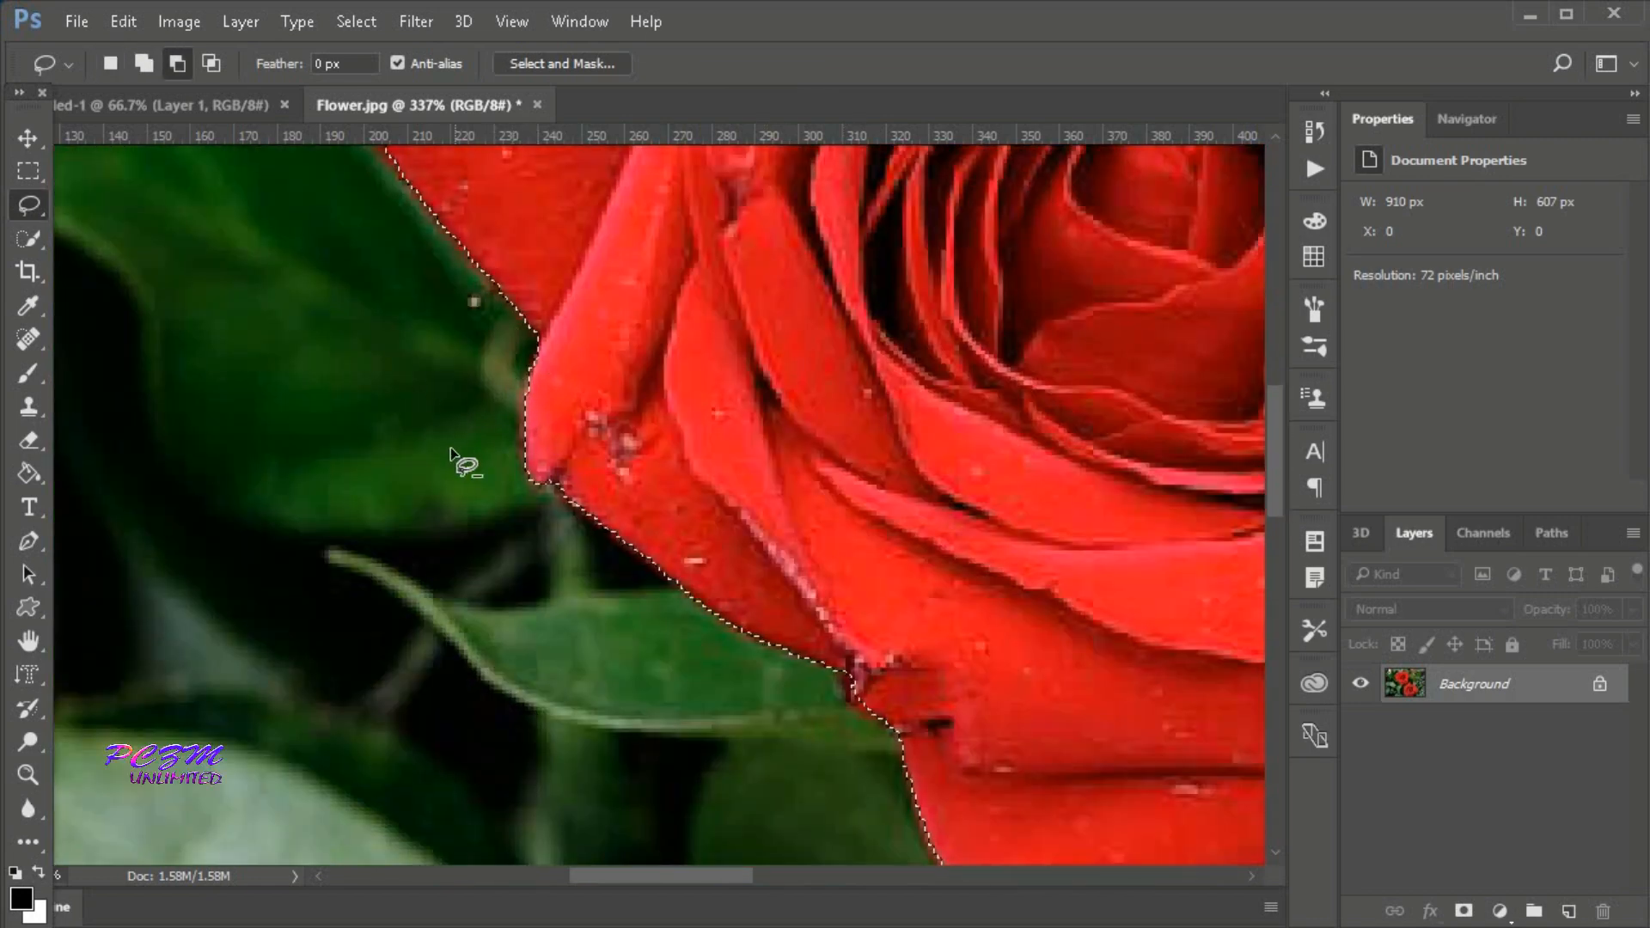
{"action": "key", "text": "ctrl+0"}
{"action": "scroll", "coordinate": [353, 471], "scroll_direction": "up", "scroll_amount": 1}
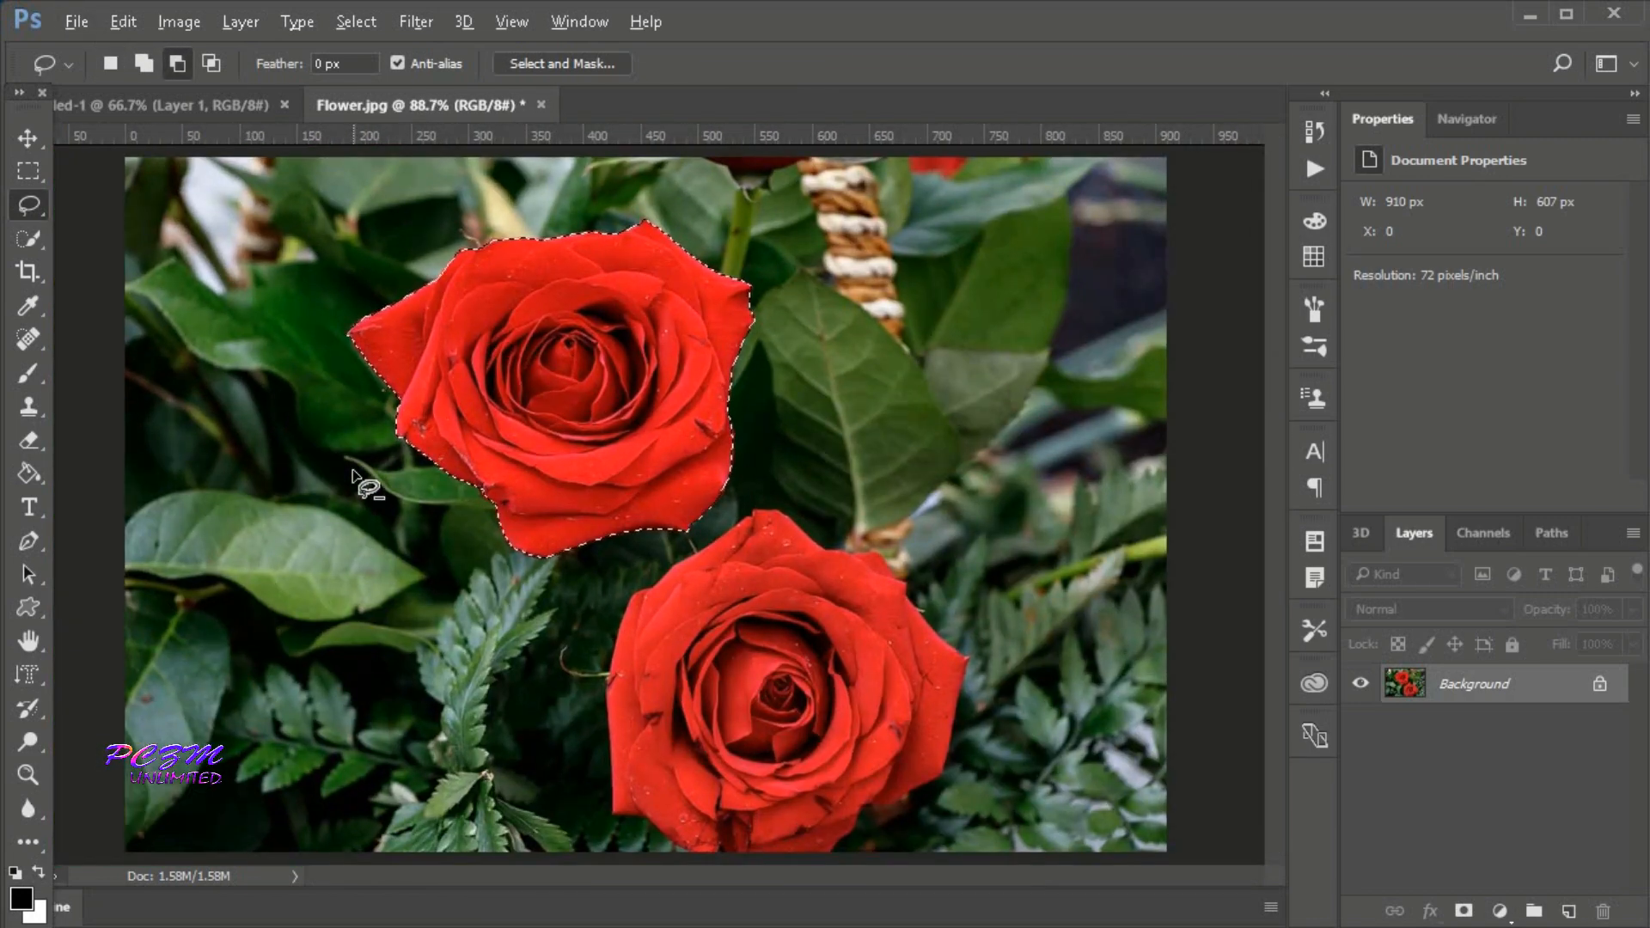